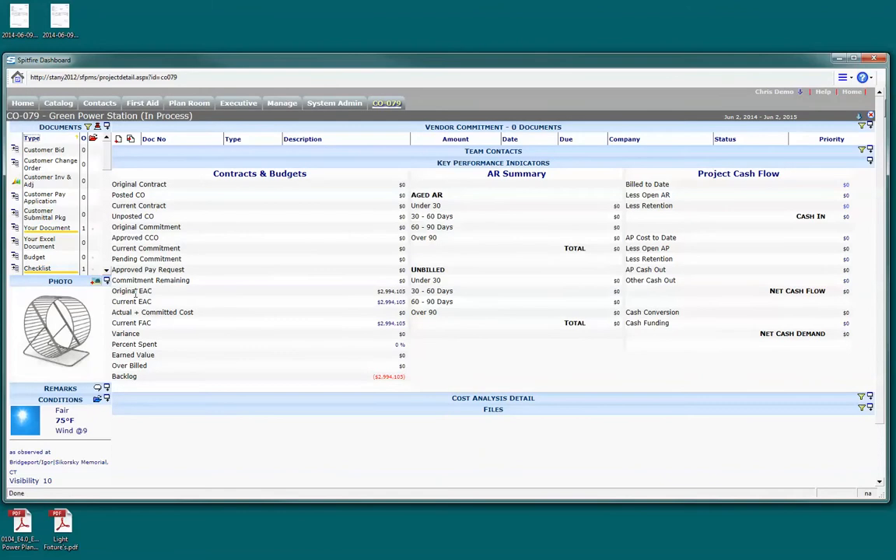
Create a vendor commitment for the project with description 16 and McCovern Electric as the vendor
click(117, 143)
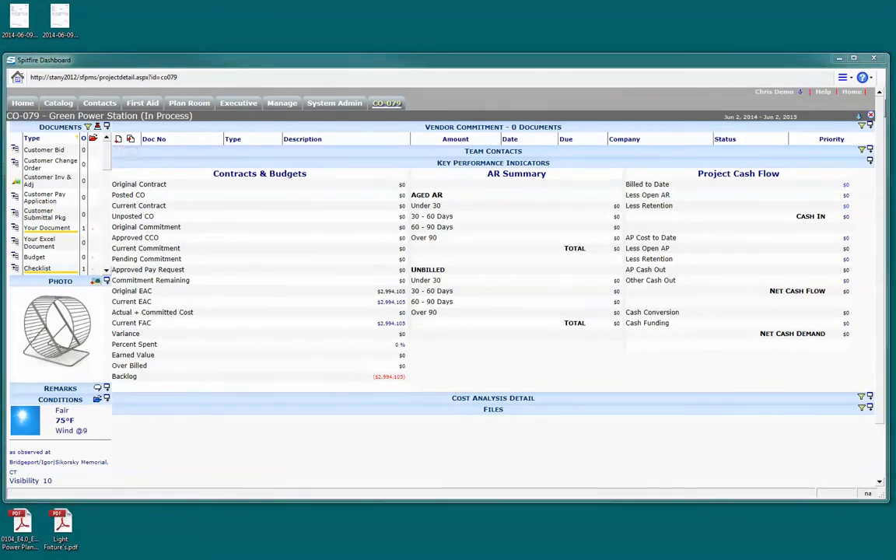
drag(895, 48, 790, 35)
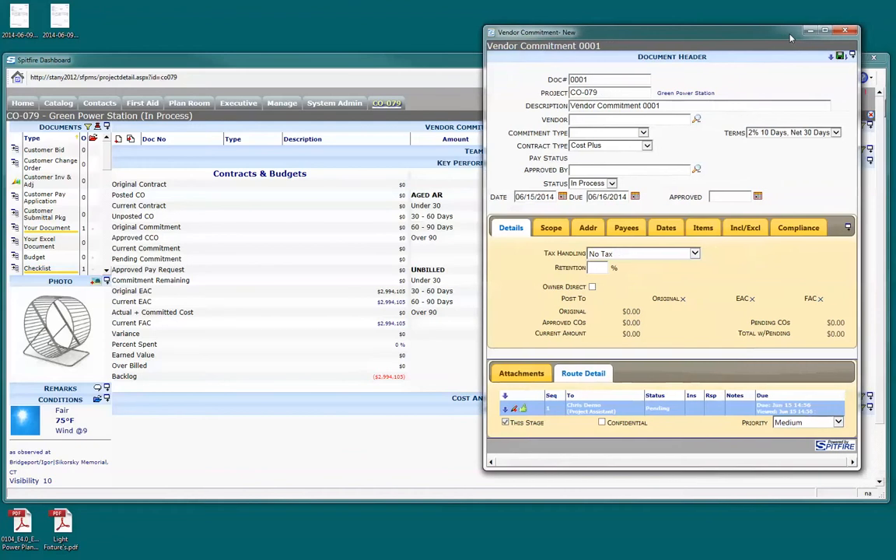
drag(701, 106, 537, 109)
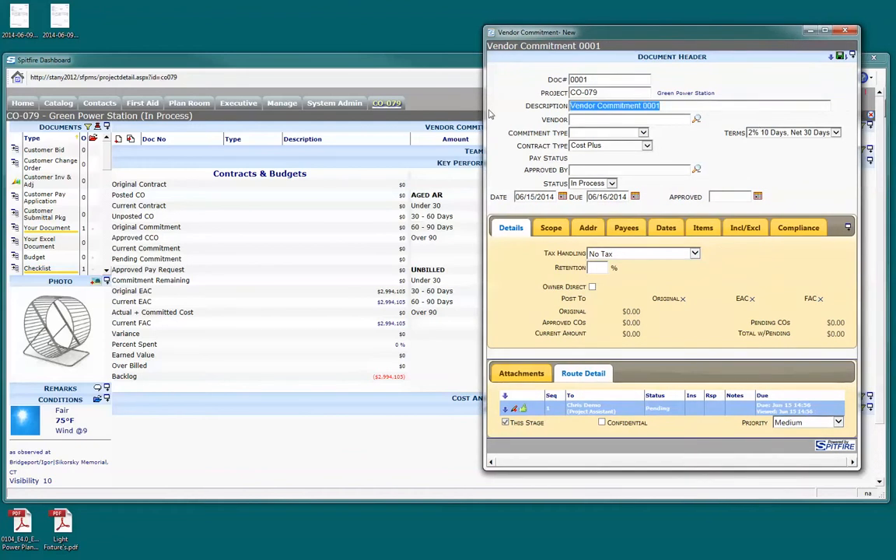
text(16)
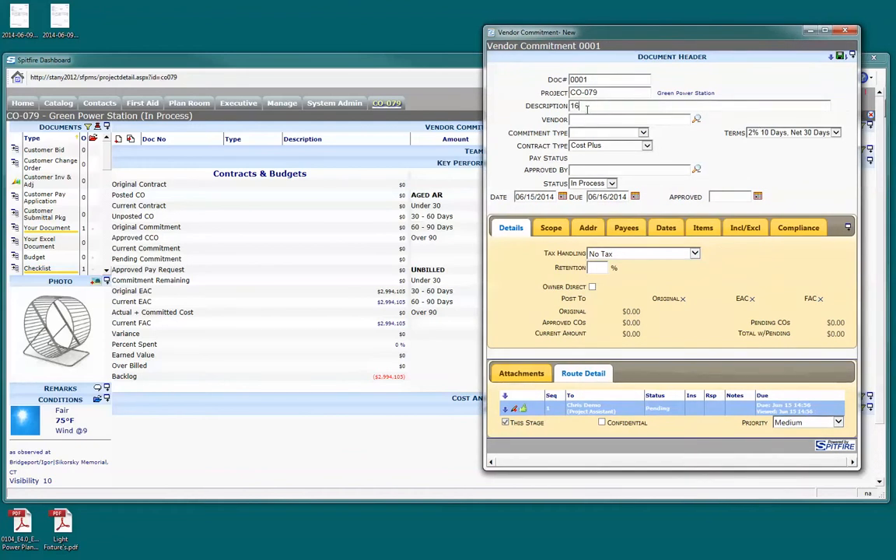
click(585, 120)
text(Mcc)
key(Tab)
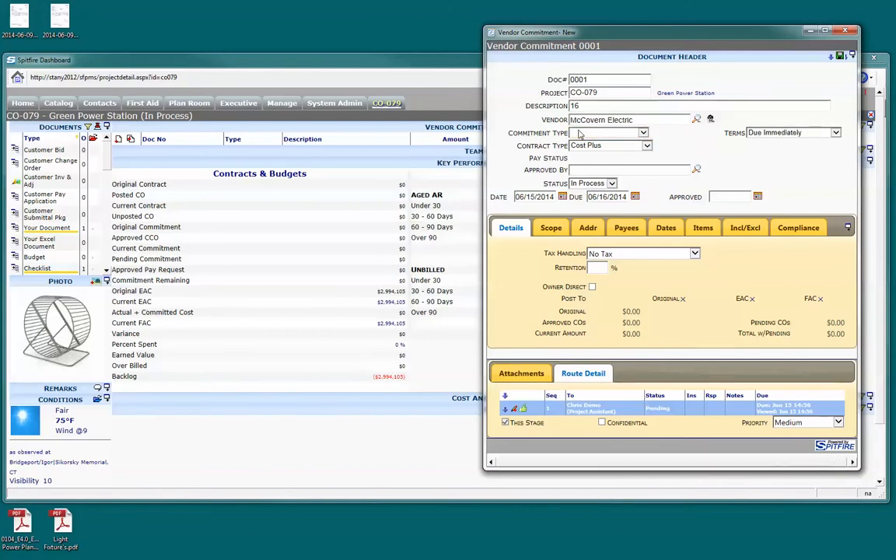
Set the commitment type to Contract/Subcontract and enter the approver's name
click(591, 133)
click(589, 160)
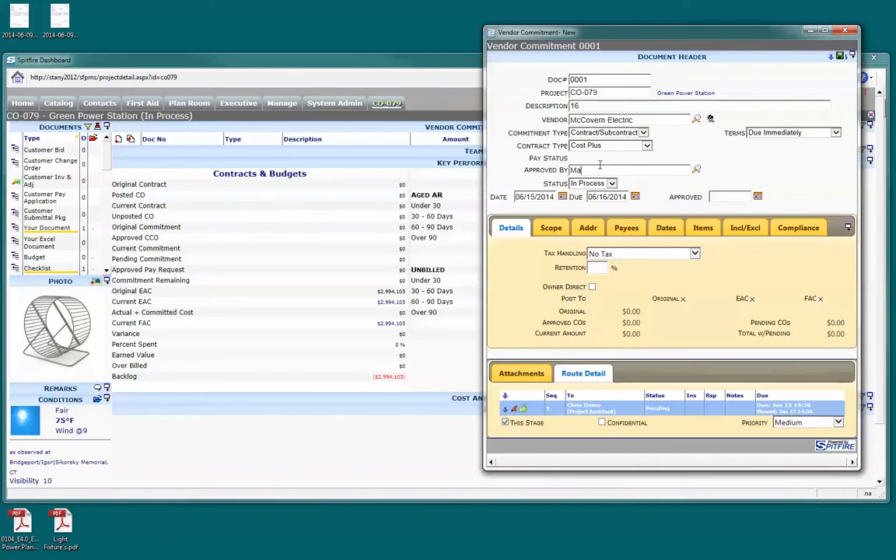
click(592, 183)
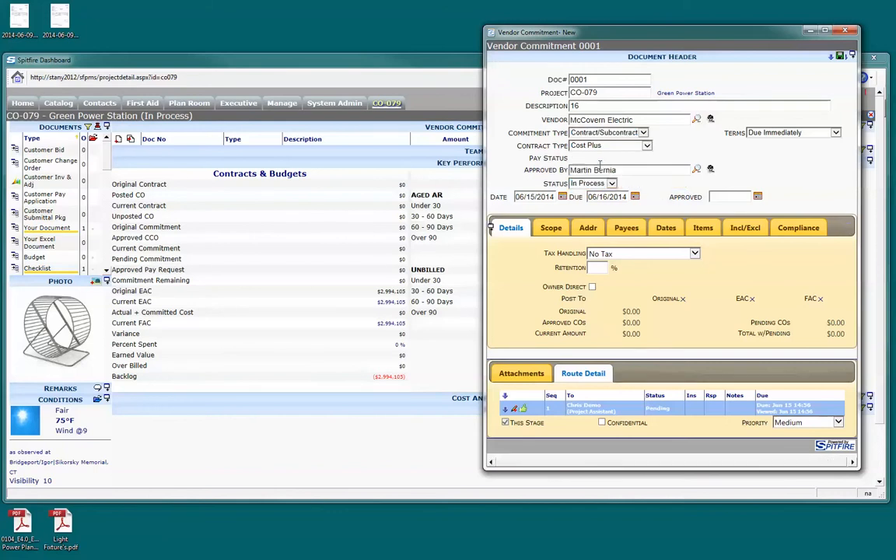
Set the retention to 10% and the commitment's finish date to 04/15/2015, saving the document
click(599, 267)
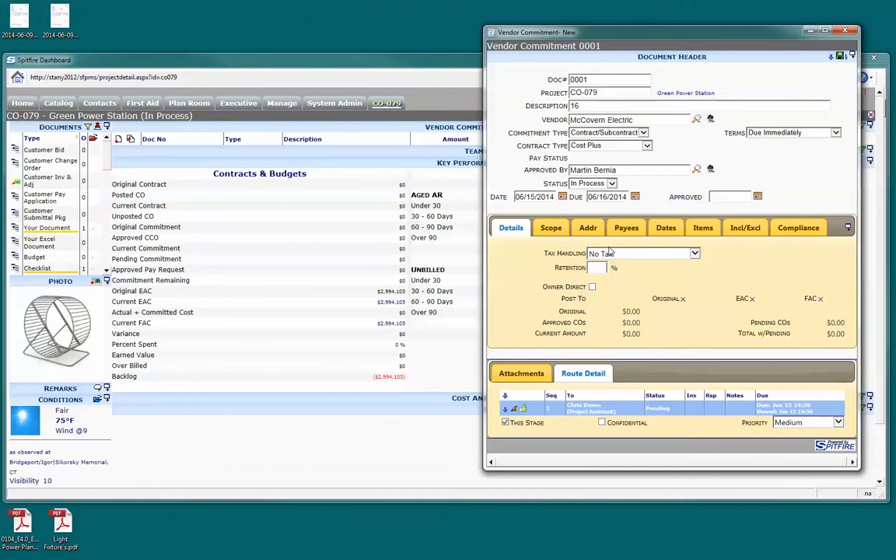
text(10)
click(669, 229)
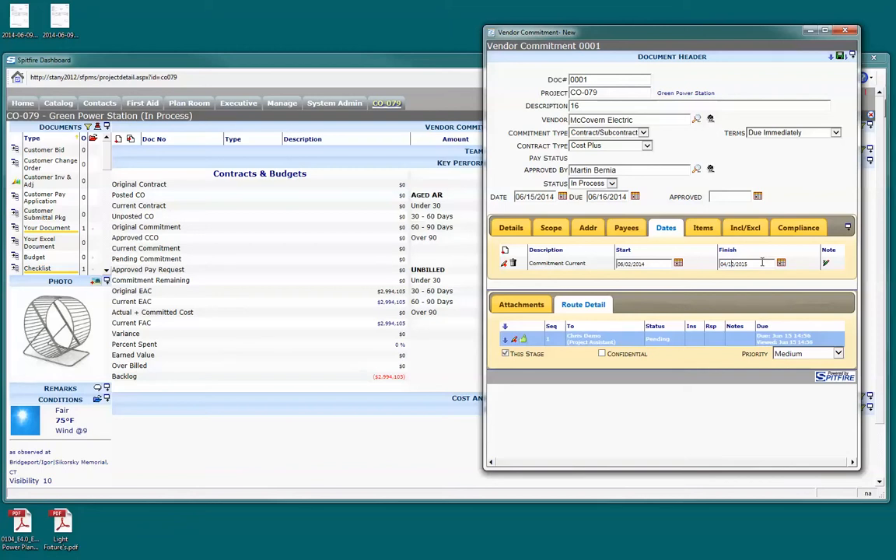
drag(762, 262, 634, 237)
click(840, 56)
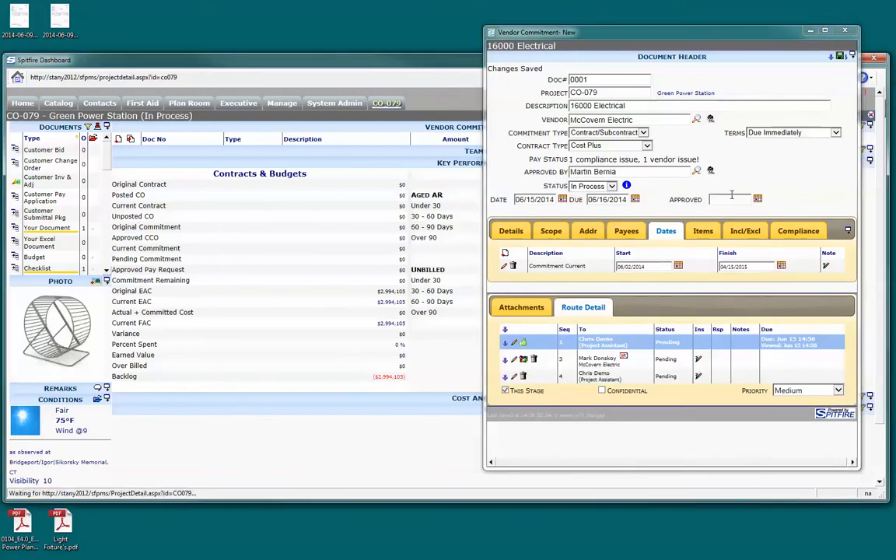
Add commitment items created from the budgeted WBS, choosing the MTRL PERM and SUB lines of cost code 16000
click(703, 232)
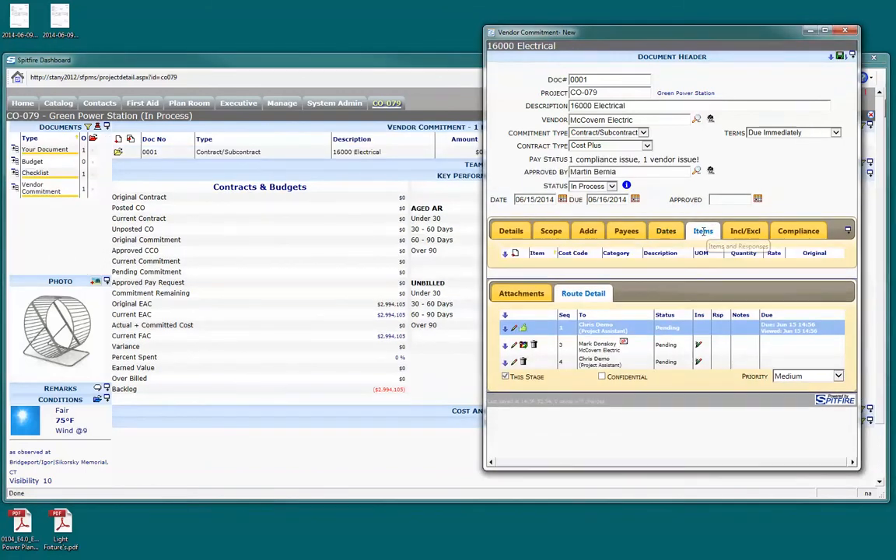
click(504, 254)
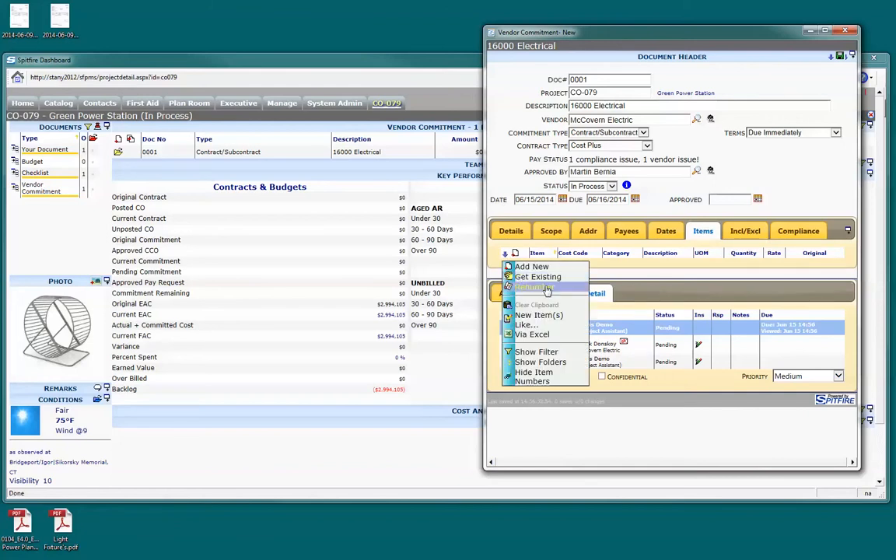
click(533, 276)
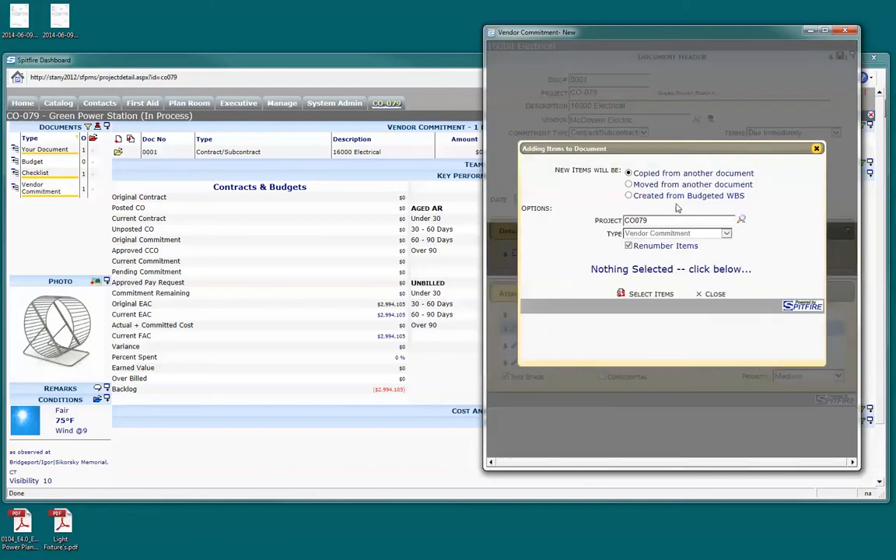
click(629, 196)
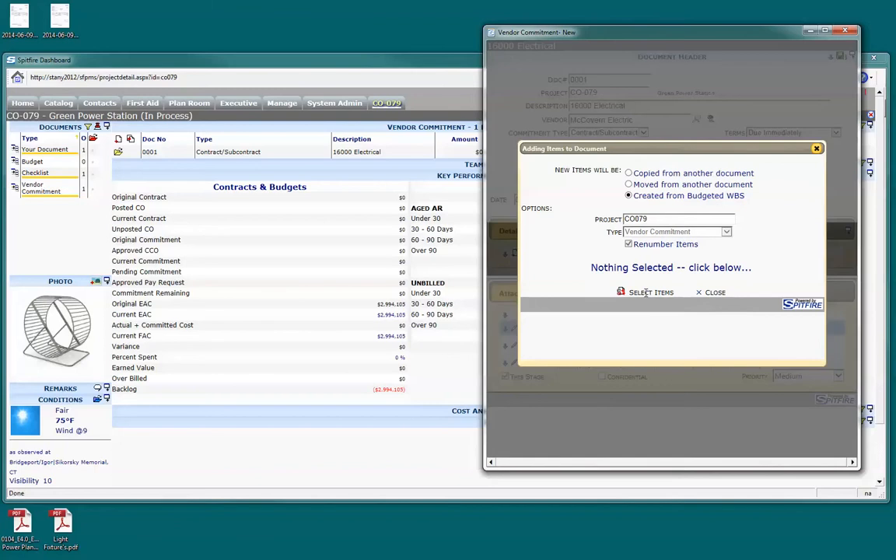
click(646, 292)
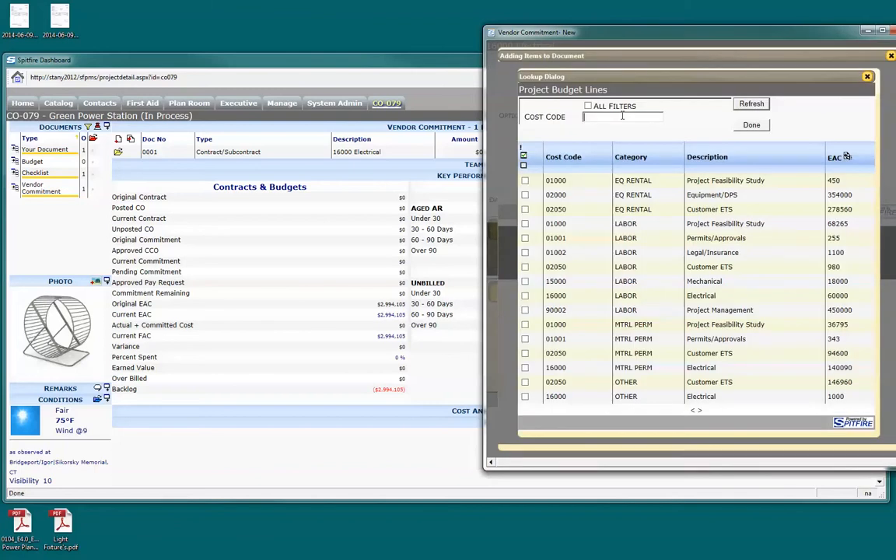
text(16)
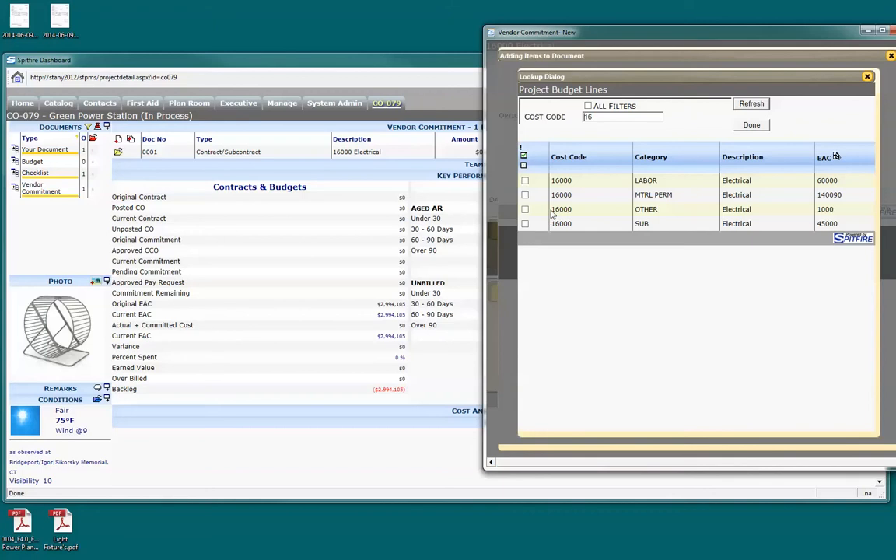
click(525, 195)
click(525, 224)
click(752, 124)
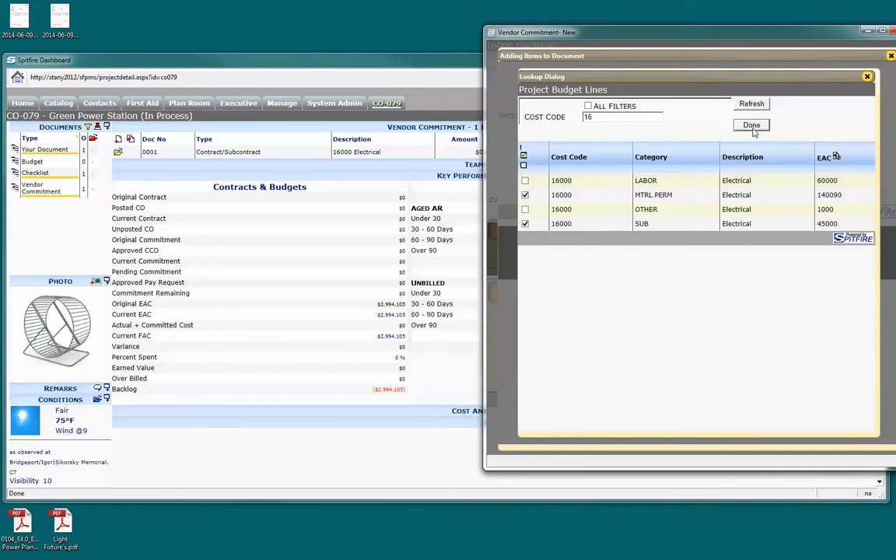
click(674, 199)
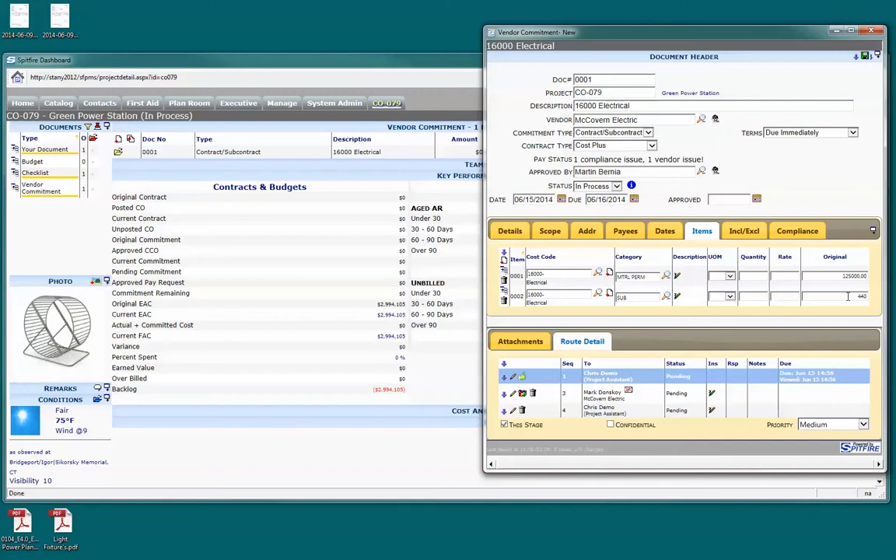
Set the original amounts to 125000 for MTRL PERM and 44000 for SUB, and save the commitment with status Committed
click(835, 278)
click(865, 58)
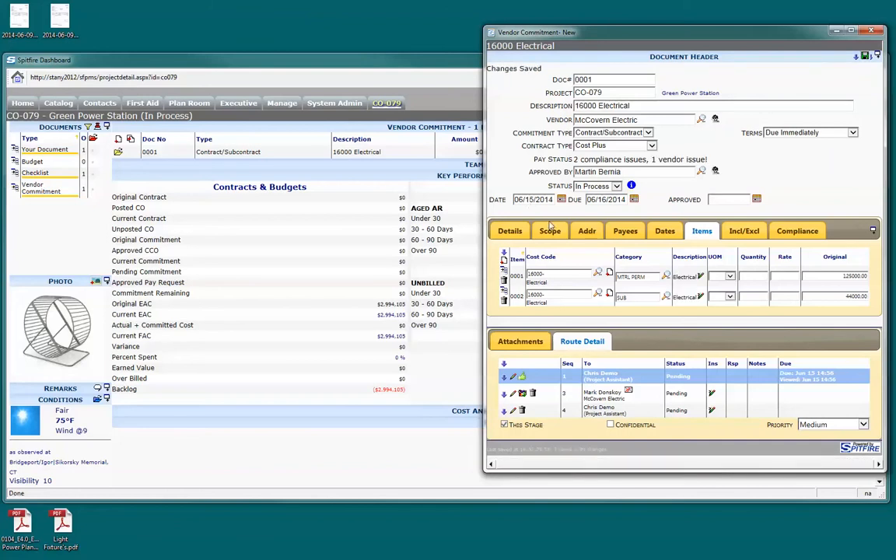
click(611, 185)
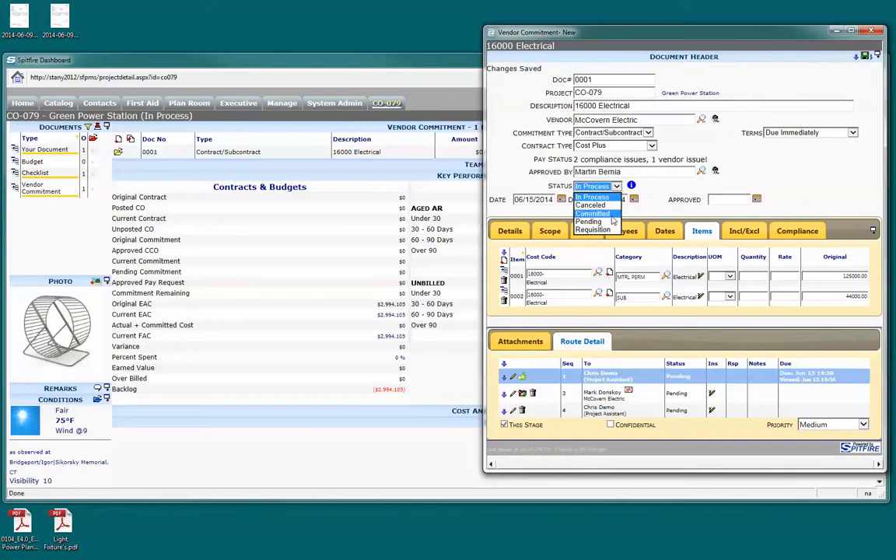
click(599, 213)
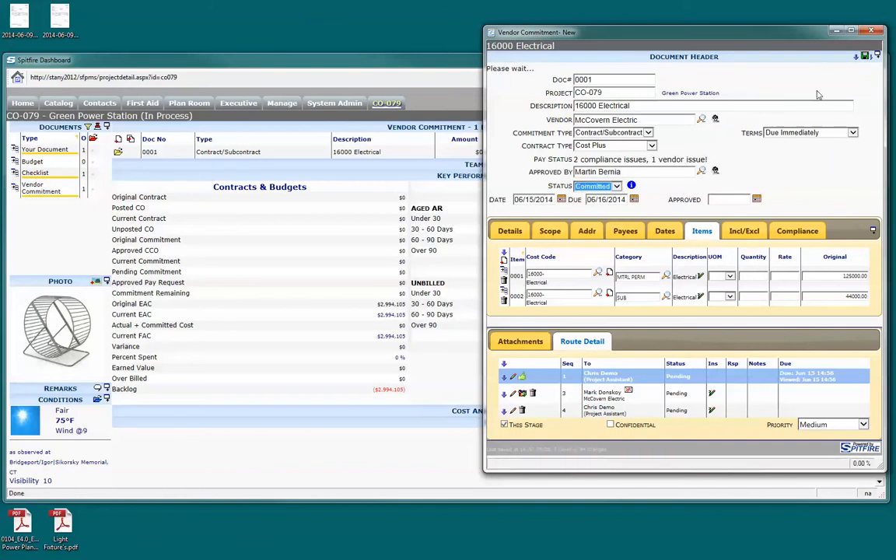
click(865, 57)
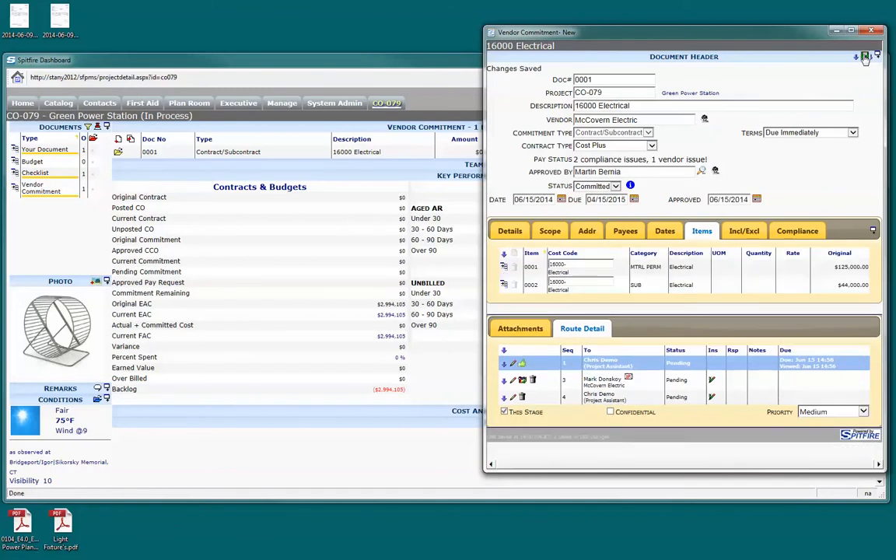
Refresh the project dashboard's key performance indicators and return to the vendor commitment
click(434, 76)
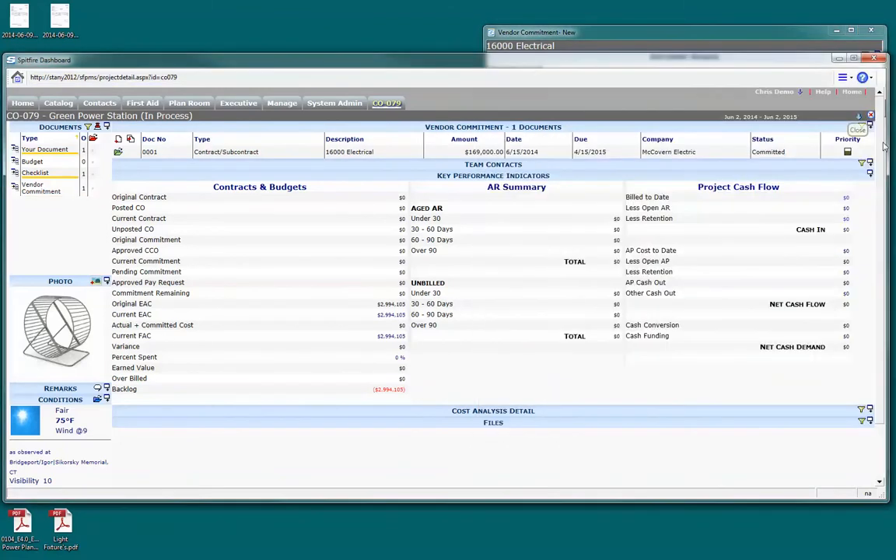
click(871, 174)
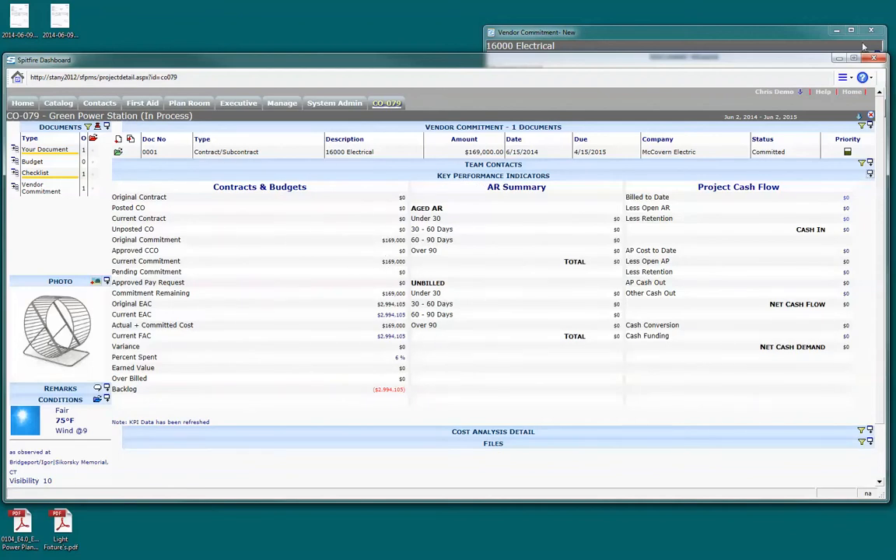
click(811, 43)
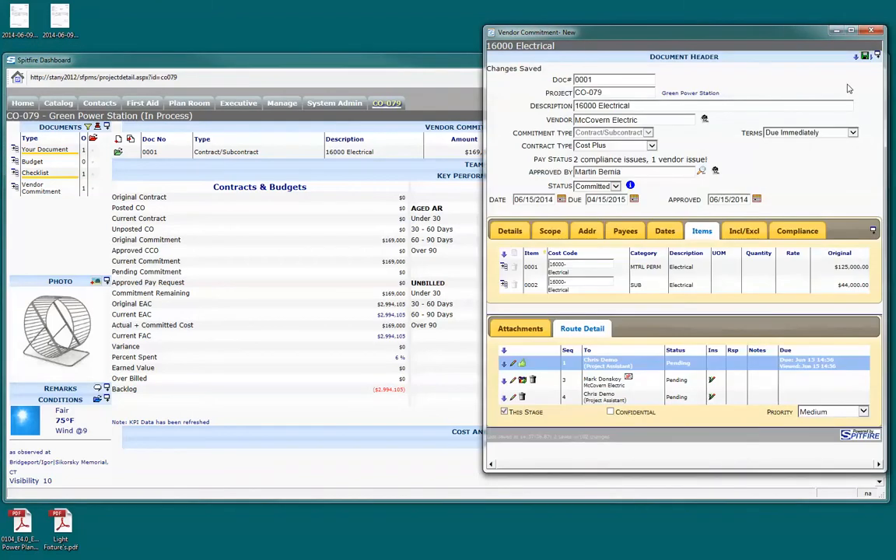
Create a vendor pay request from the electrical commitment and place the two document windows side by side
click(866, 56)
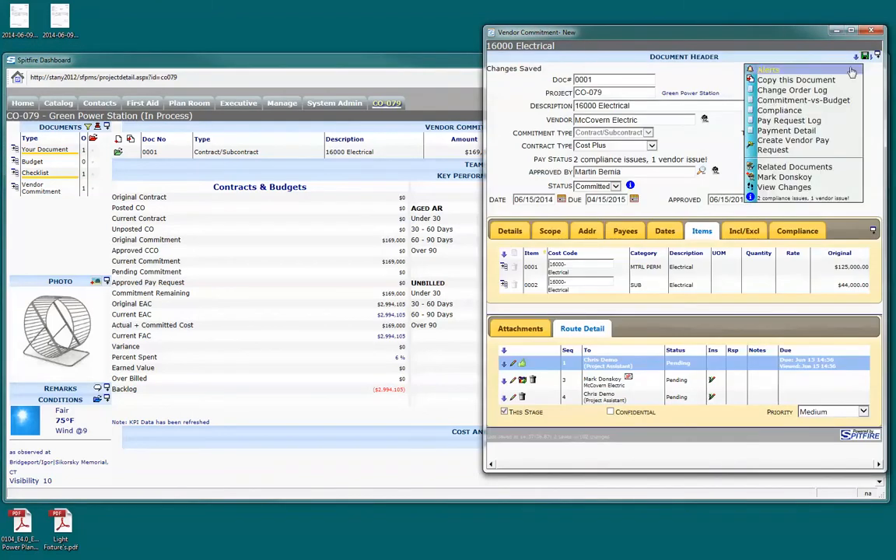
click(822, 147)
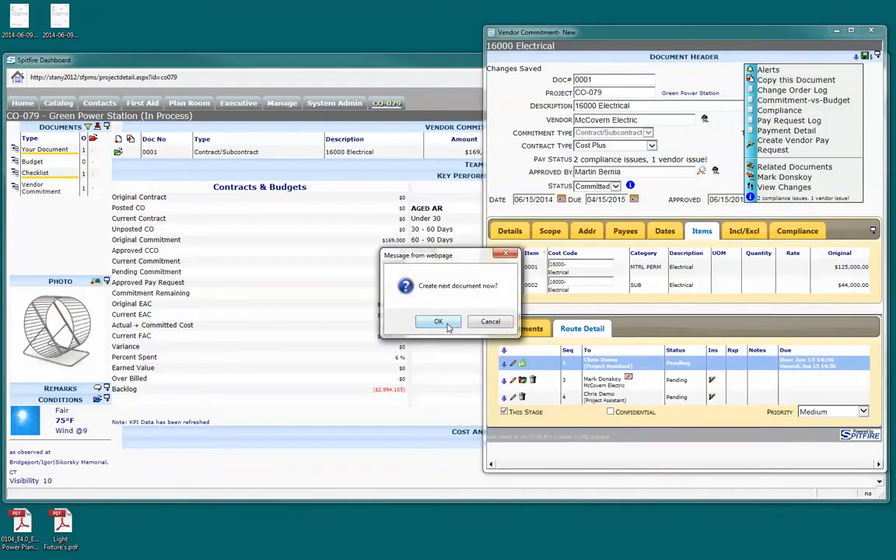
click(396, 294)
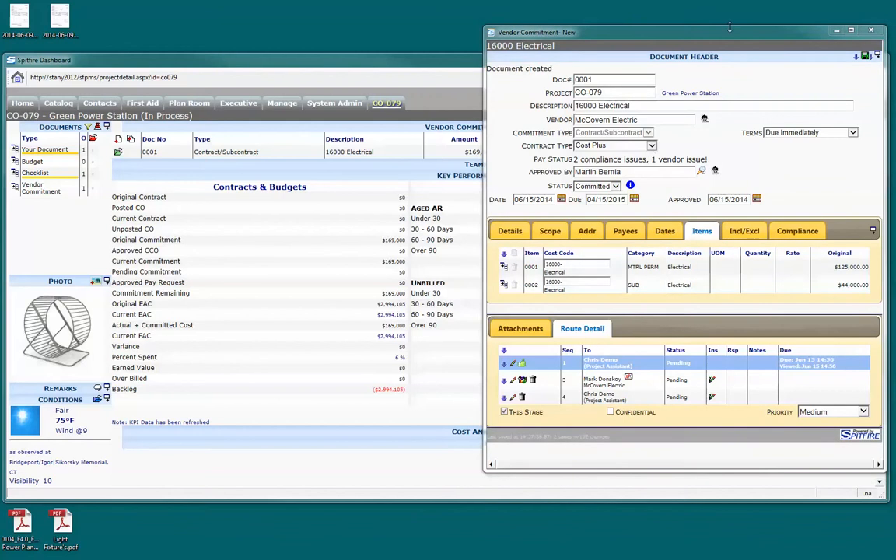
drag(724, 38, 260, 45)
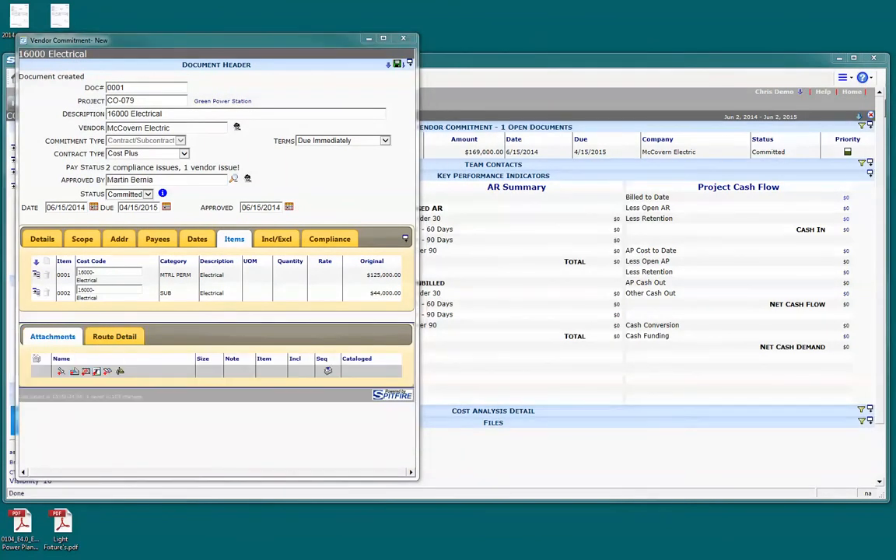
drag(895, 152, 719, 52)
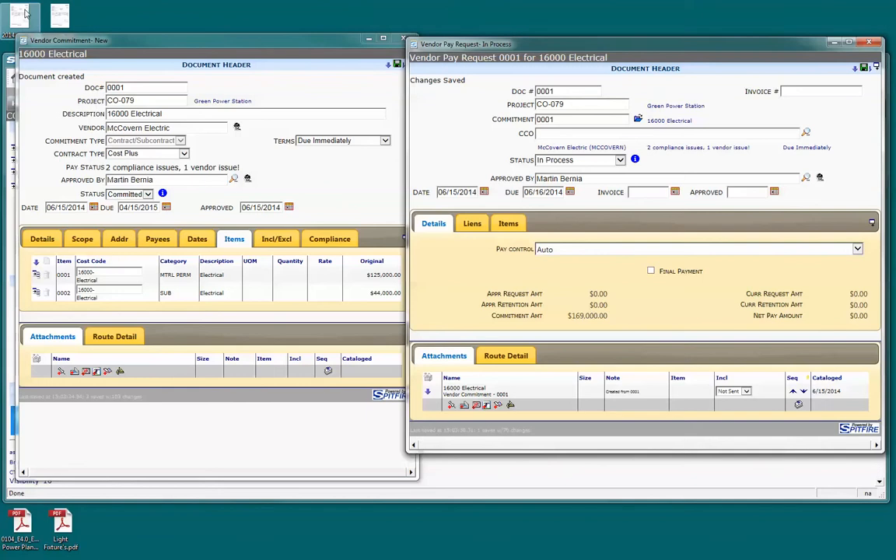
drag(25, 13, 484, 382)
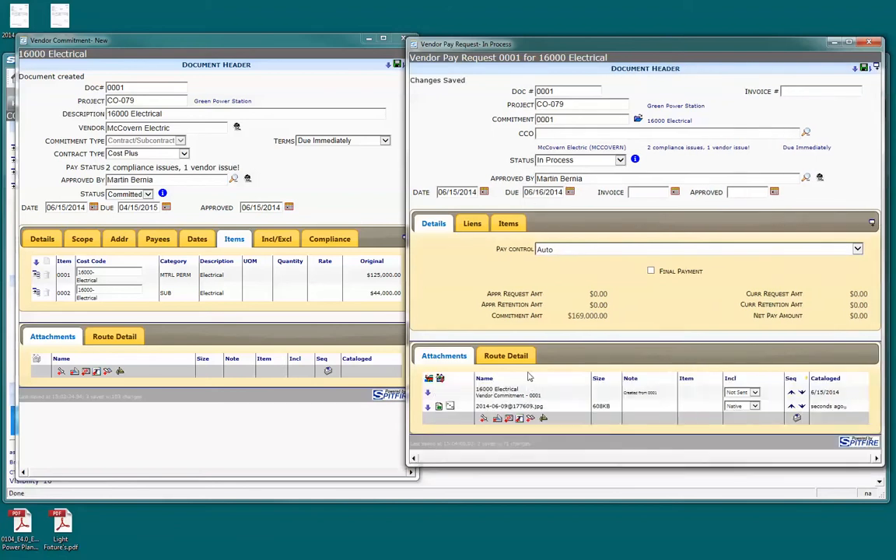
click(812, 90)
click(674, 192)
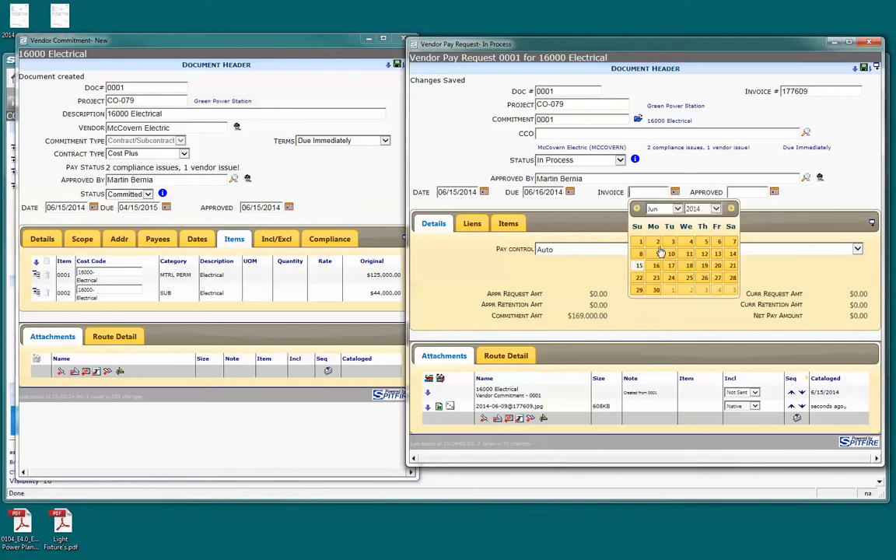
click(657, 255)
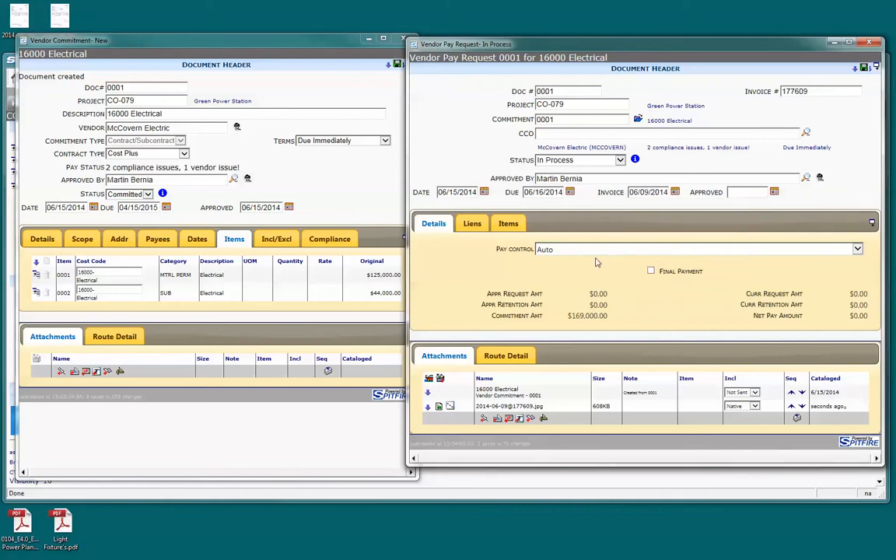
Set the completion of both electrical pay request items to 10 percent
click(515, 224)
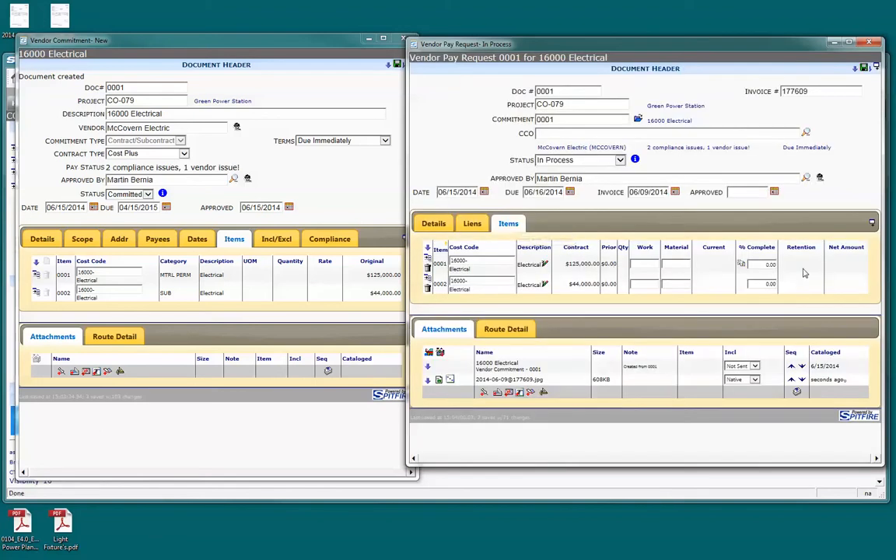
click(766, 264)
text(10)
click(742, 266)
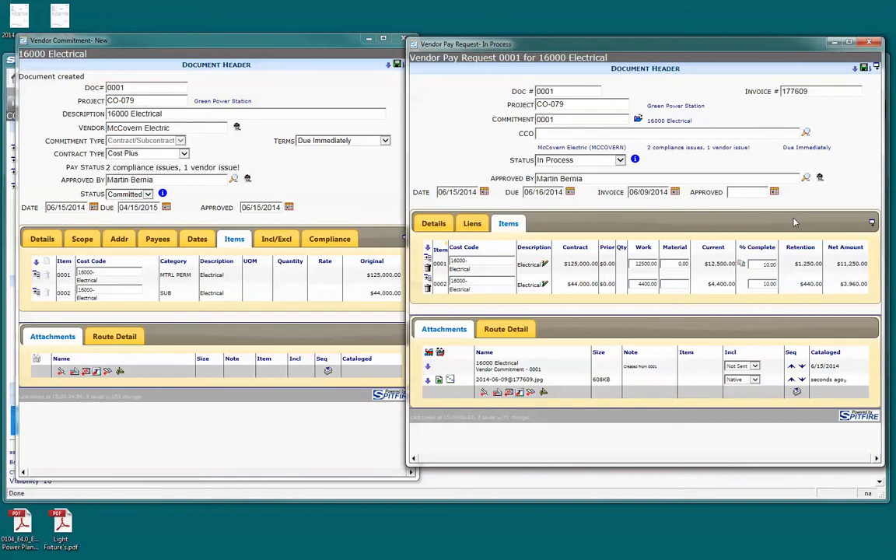
Show the pay request's route detail and set the pay request's status to Approved
click(512, 329)
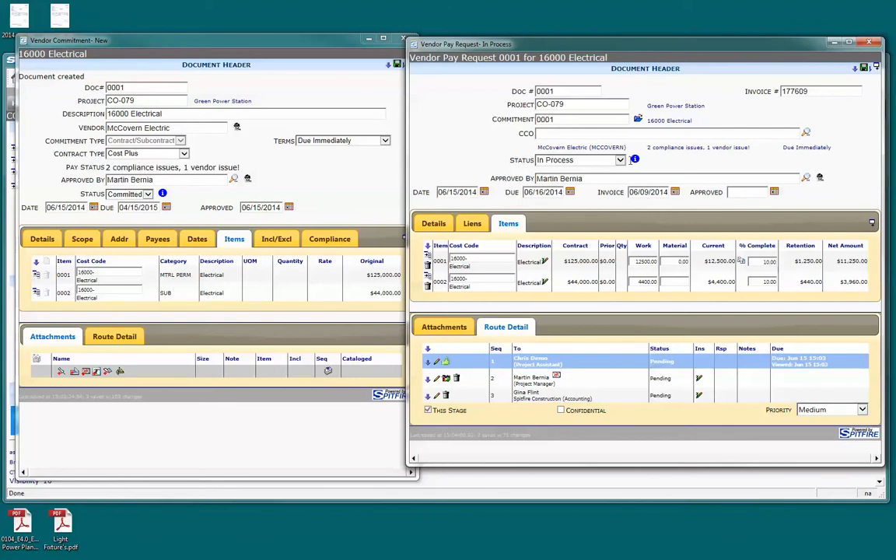
click(558, 160)
click(554, 180)
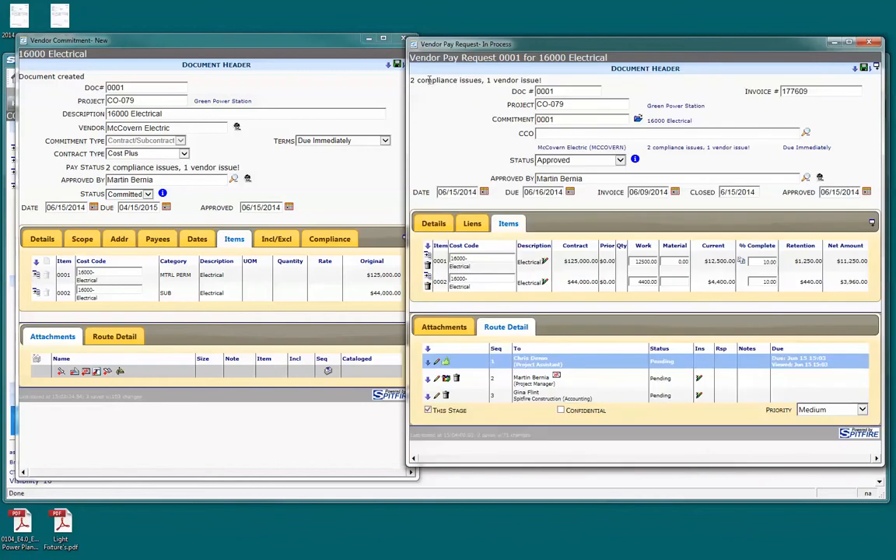
Review the compliance message on the pay request against the commitment's compliance requirements, and return to the pay request
drag(557, 82, 412, 80)
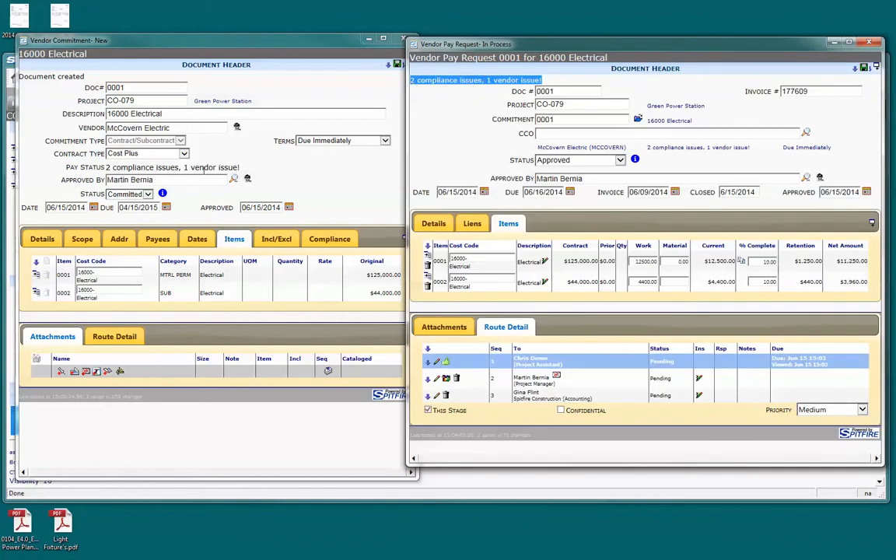
click(334, 238)
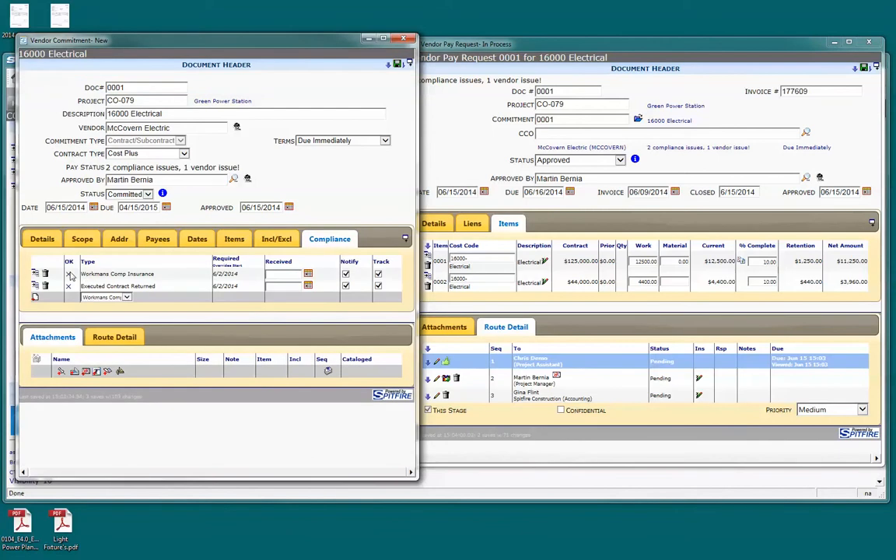
mouse_move(72, 274)
mouse_down()
mouse_move(153, 273)
mouse_move(156, 286)
mouse_move(72, 286)
mouse_up()
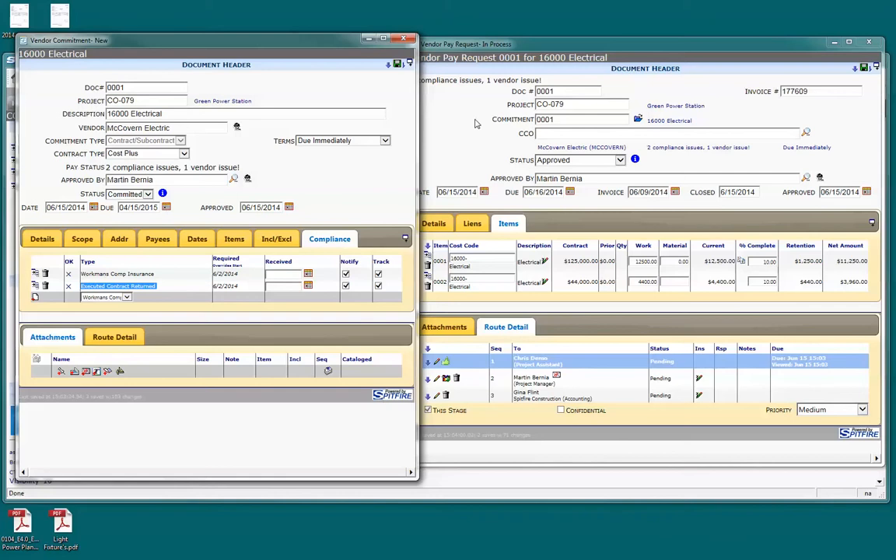
click(429, 109)
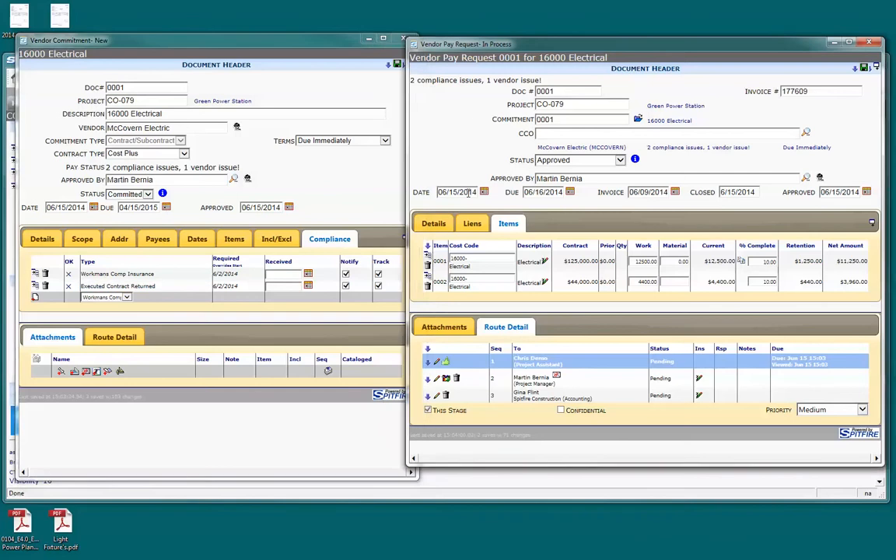
Set the pay request's pay control to Warn and save the pay request
click(433, 225)
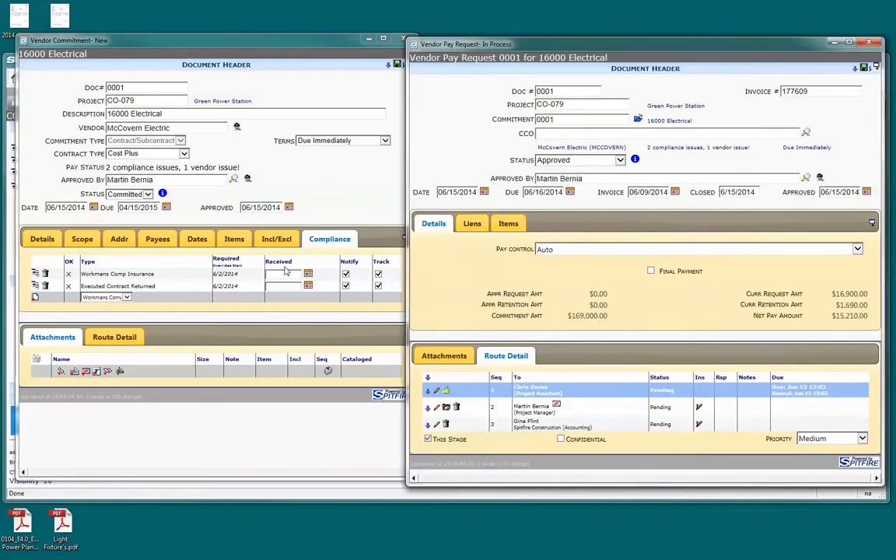
click(617, 251)
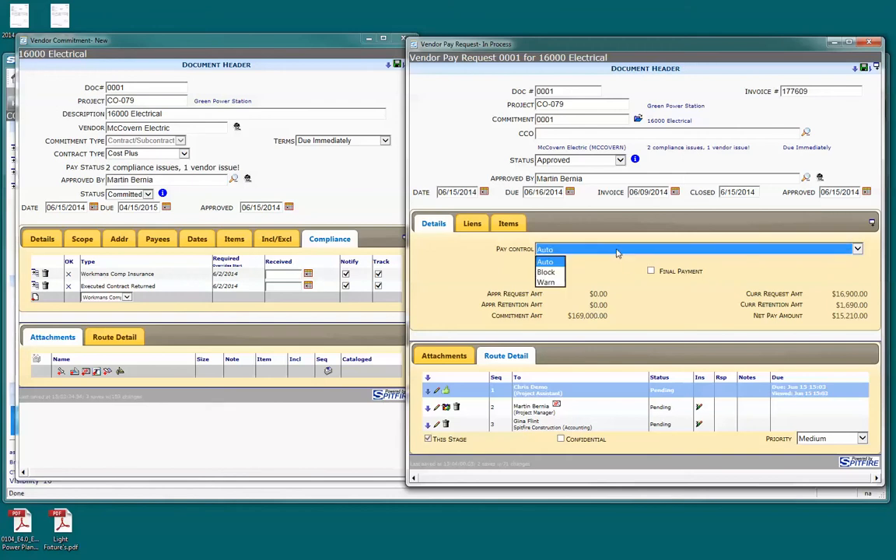
click(558, 283)
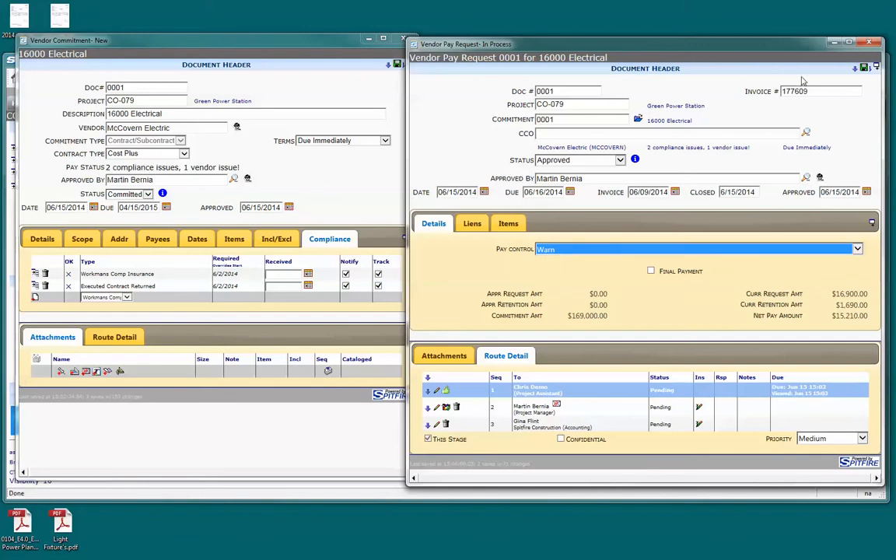
click(864, 68)
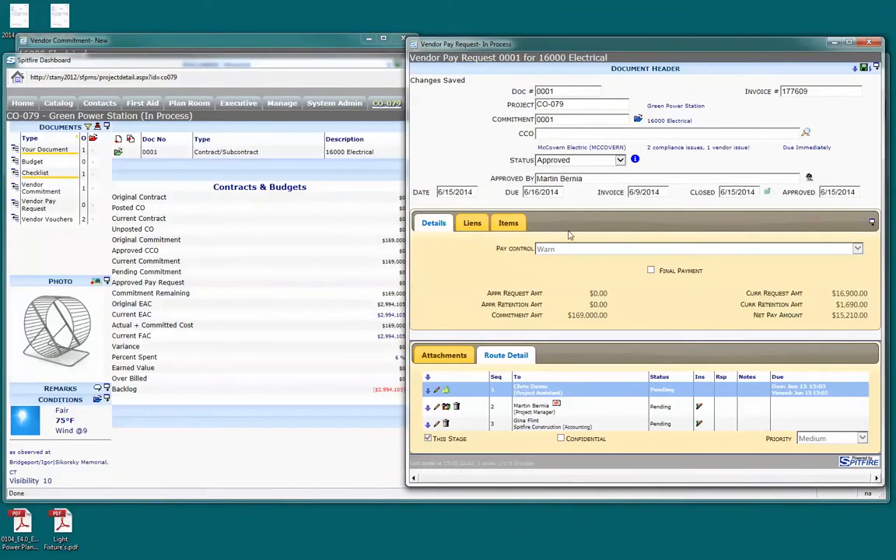
Close the pay request and commitment documents, and refresh the project's key performance indicators to check the approved pay request amount
click(875, 45)
click(319, 40)
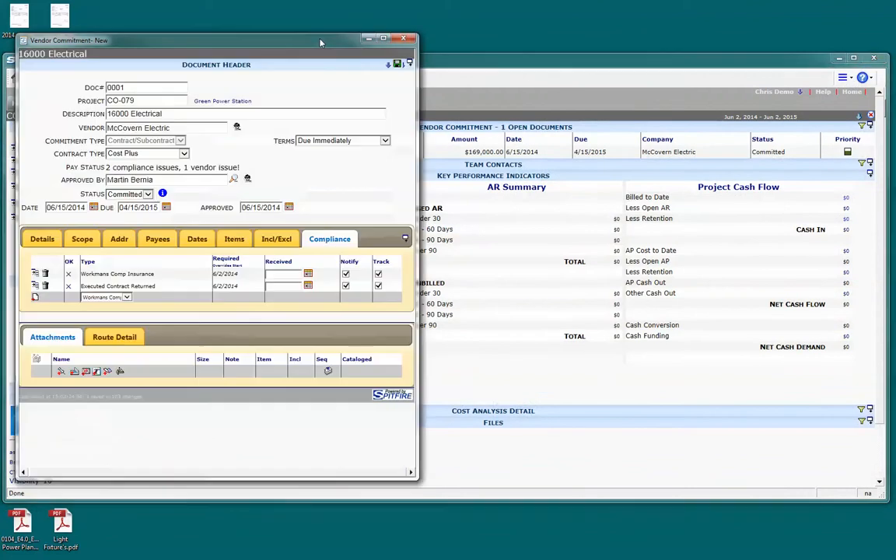
click(411, 40)
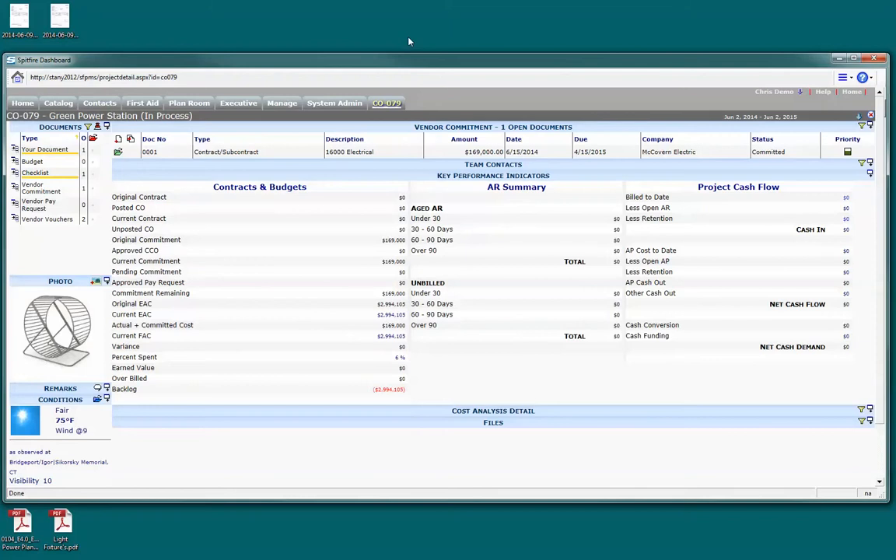
click(870, 175)
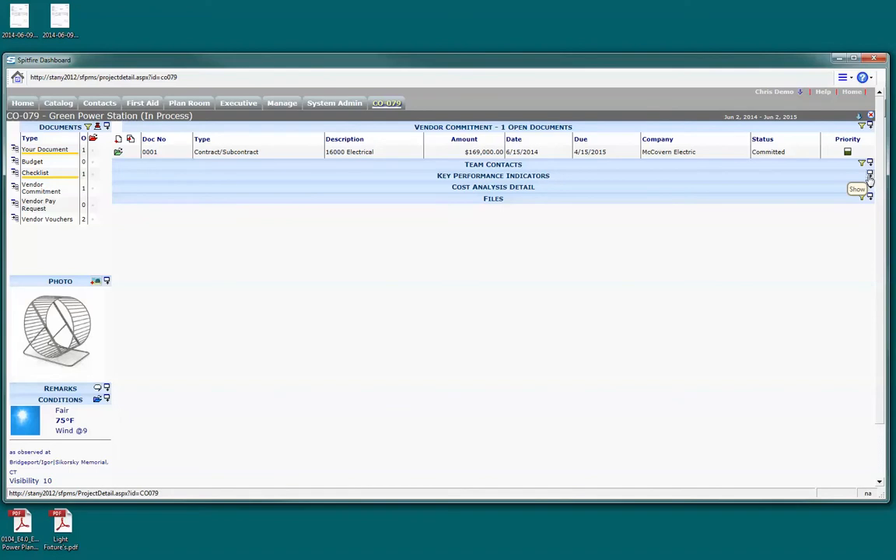
click(871, 178)
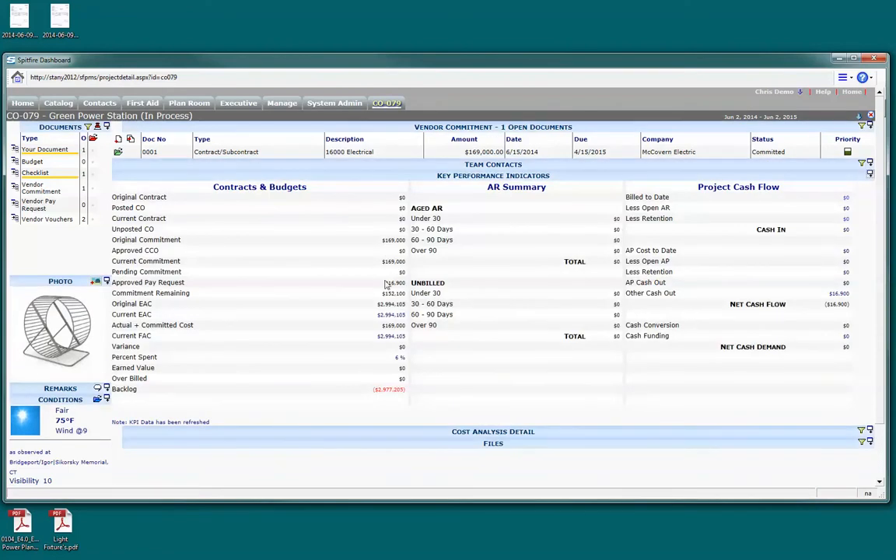
drag(381, 282, 403, 287)
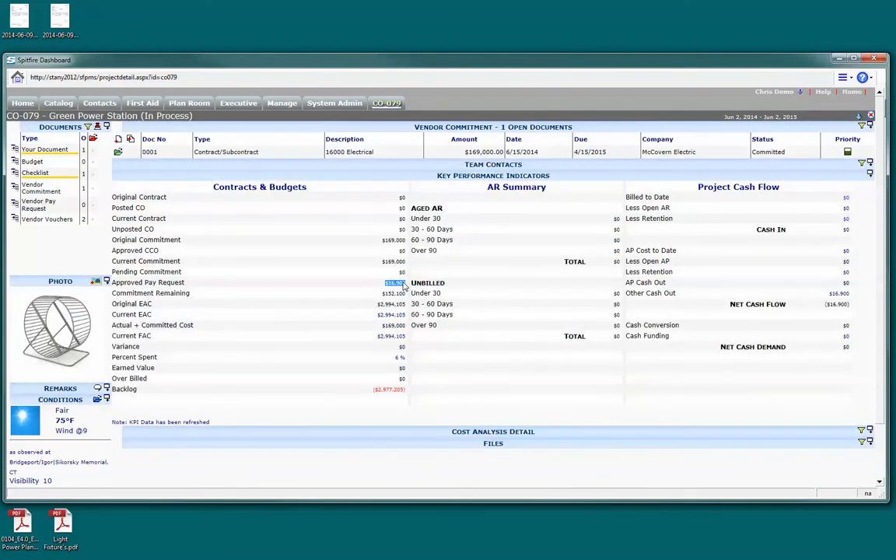
Expand the cost analysis detail and open the transaction history behind the MTRL PERM actual cost
click(869, 431)
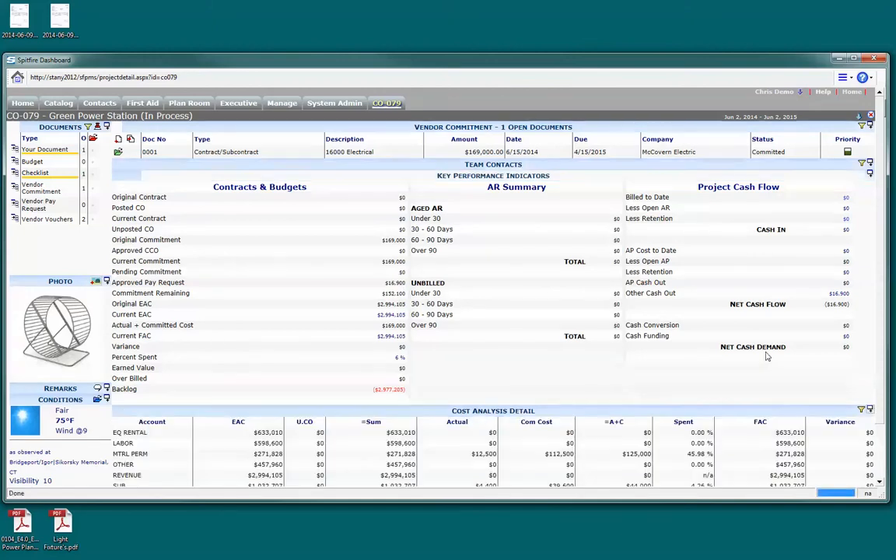
scroll(767, 352, down, 1)
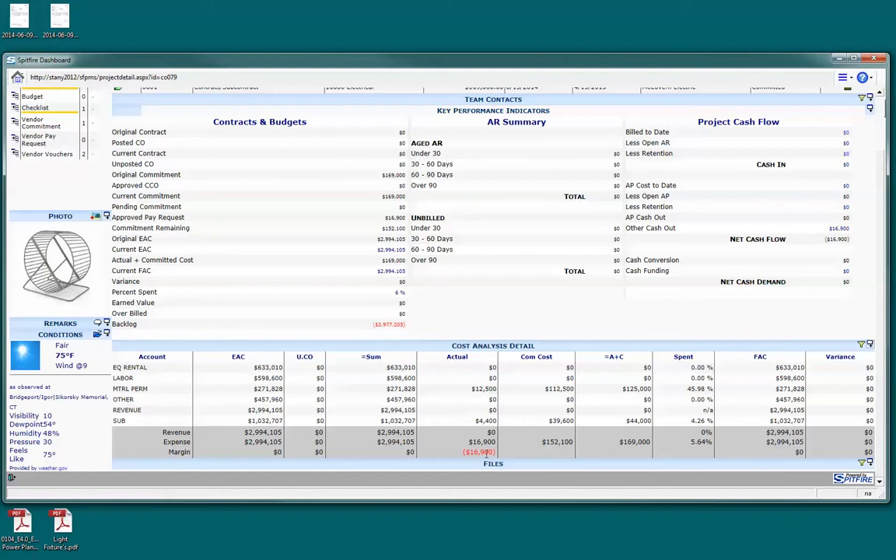
click(489, 391)
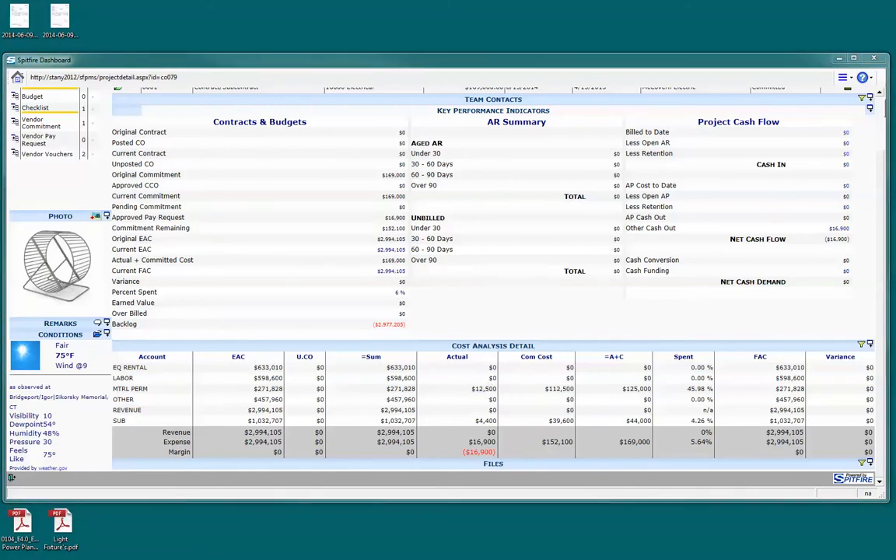
drag(764, 95, 257, 62)
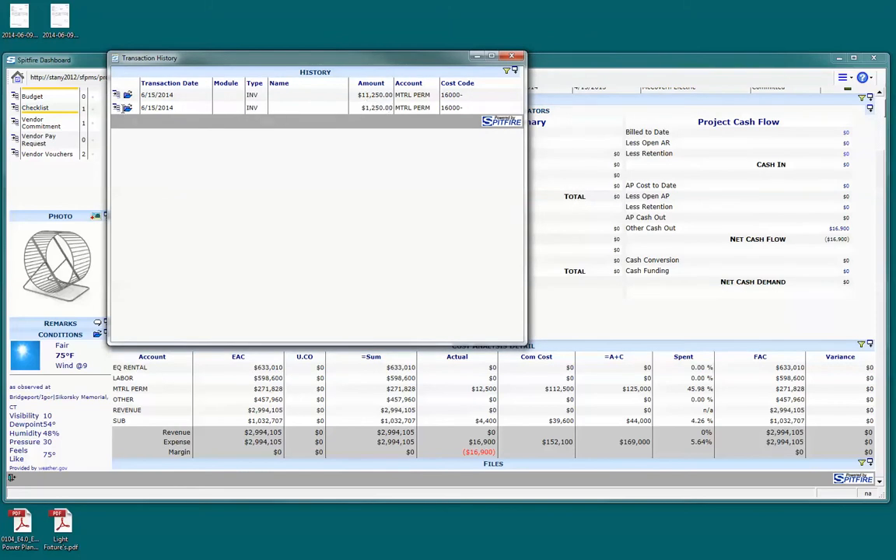
click(128, 109)
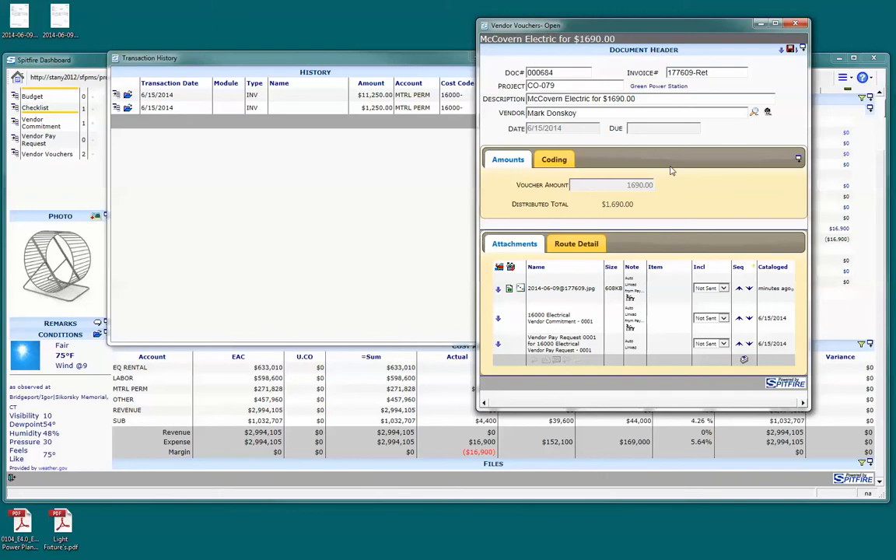
click(521, 290)
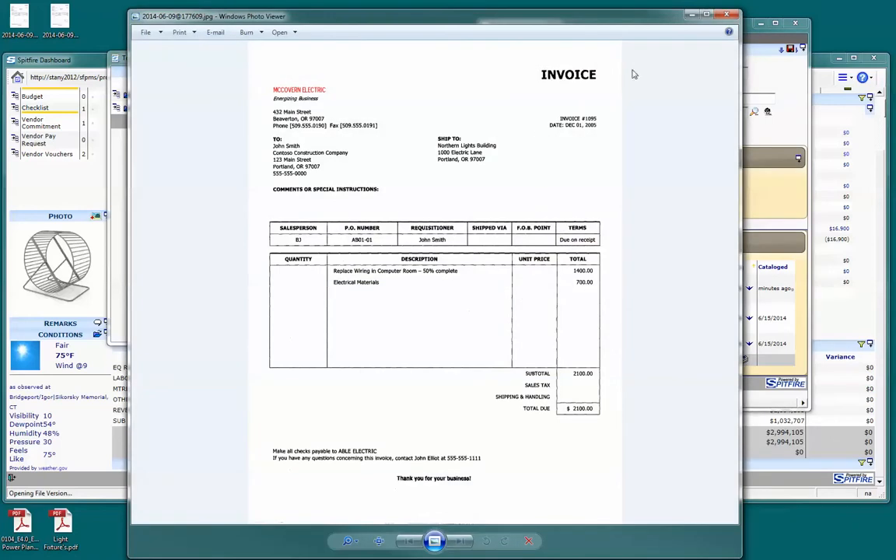
click(728, 15)
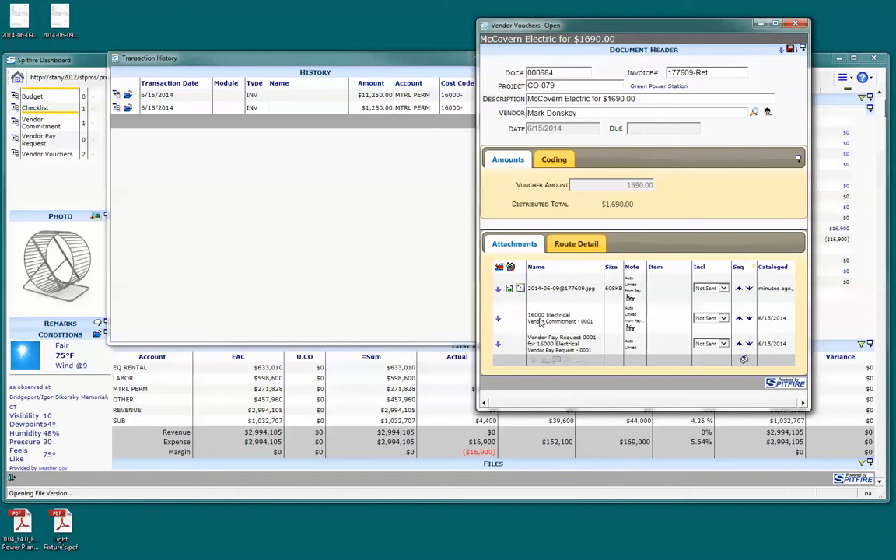
Follow the retention voucher's external system link to Acumatica and examine the linked bill's description
click(781, 49)
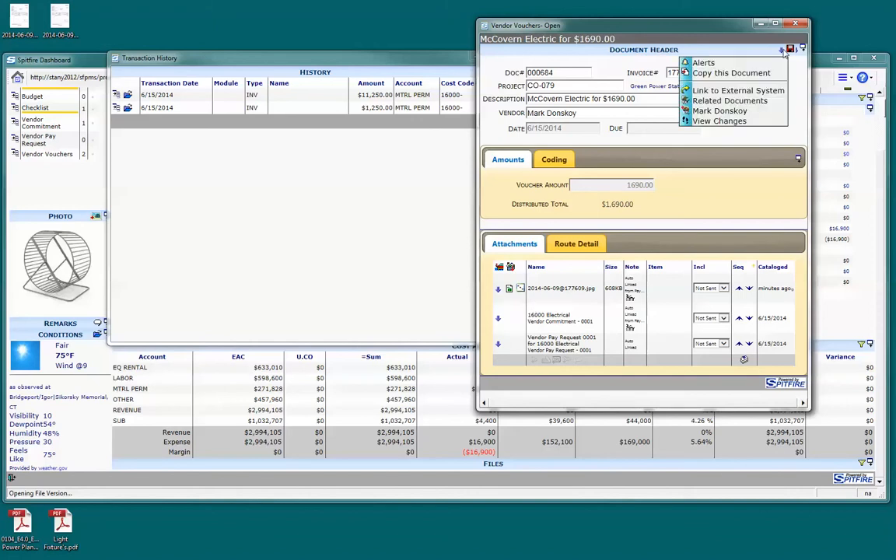
click(774, 91)
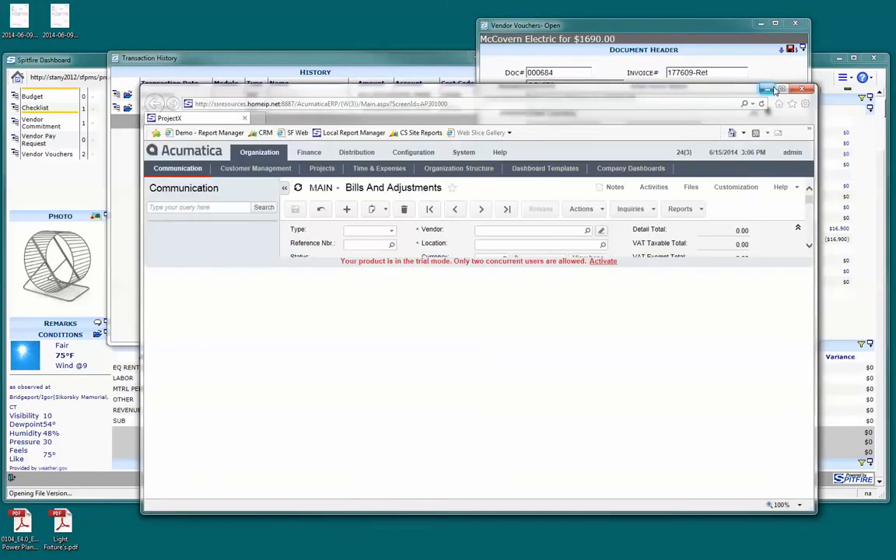
drag(692, 36, 704, 30)
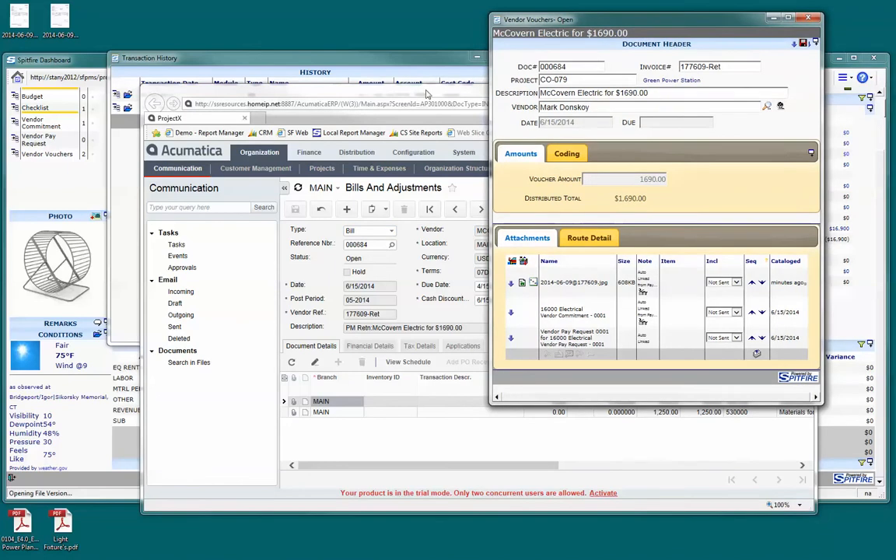
click(476, 198)
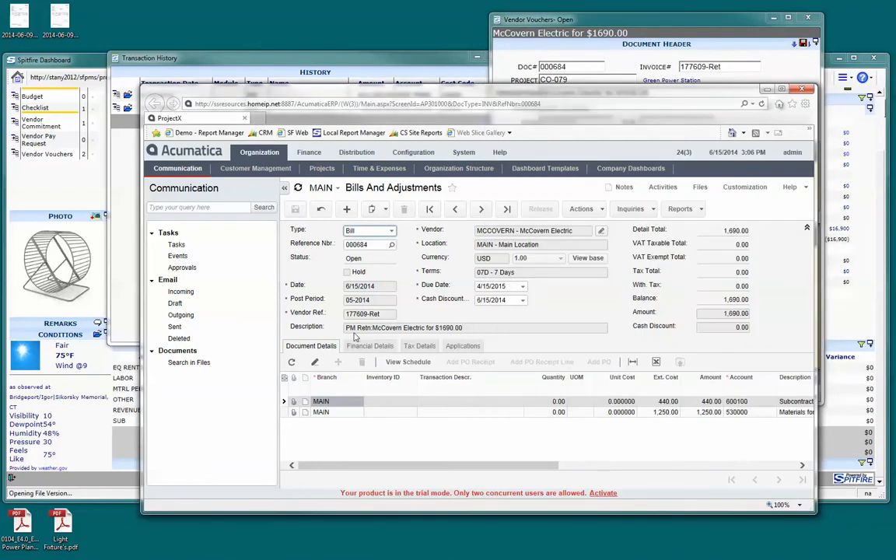
drag(347, 327, 480, 332)
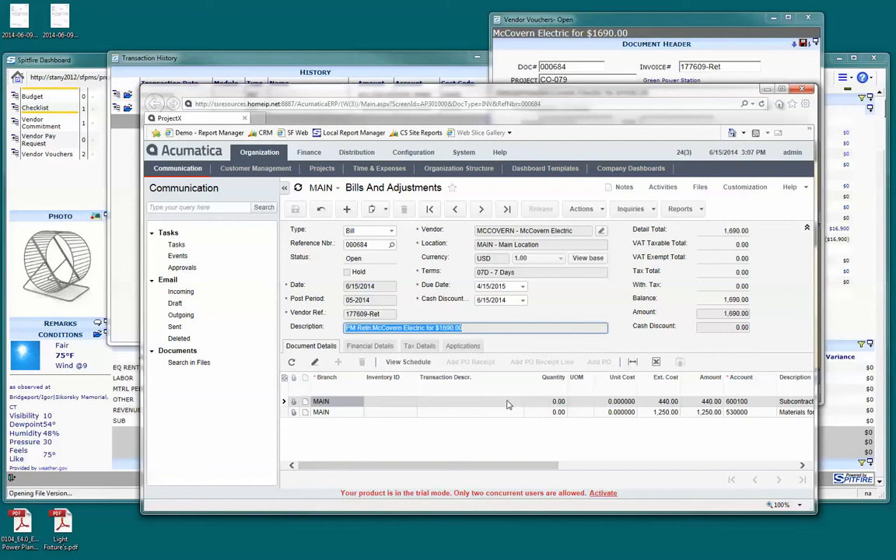
Open the vendor voucher behind the $11,250.00 transaction and view its linked bill in Acumatica
click(419, 61)
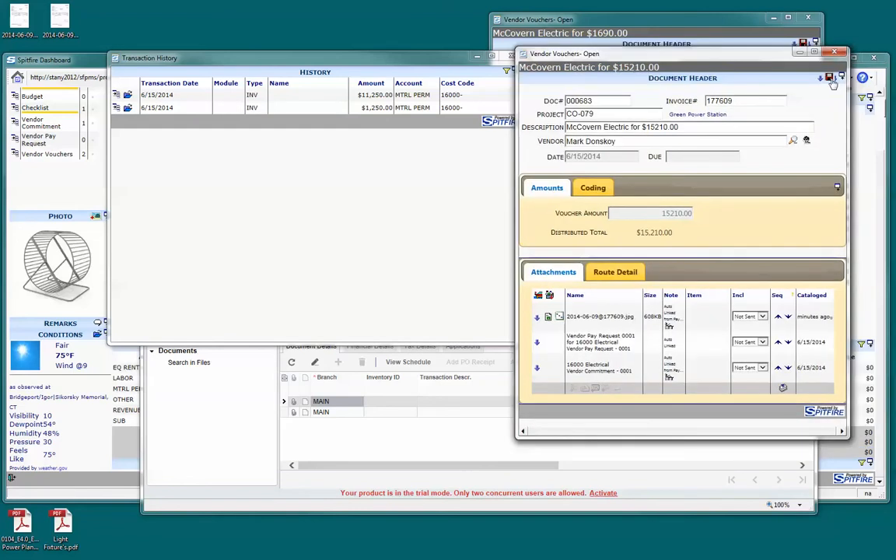
click(830, 78)
click(794, 119)
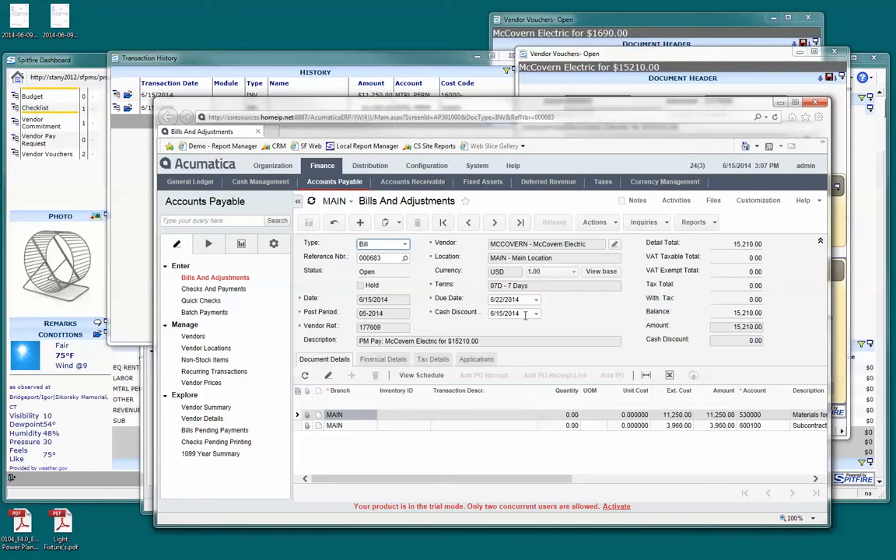
Close both Acumatica bills, the $15,210.00 voucher without saving its changes, and the transaction history
click(815, 104)
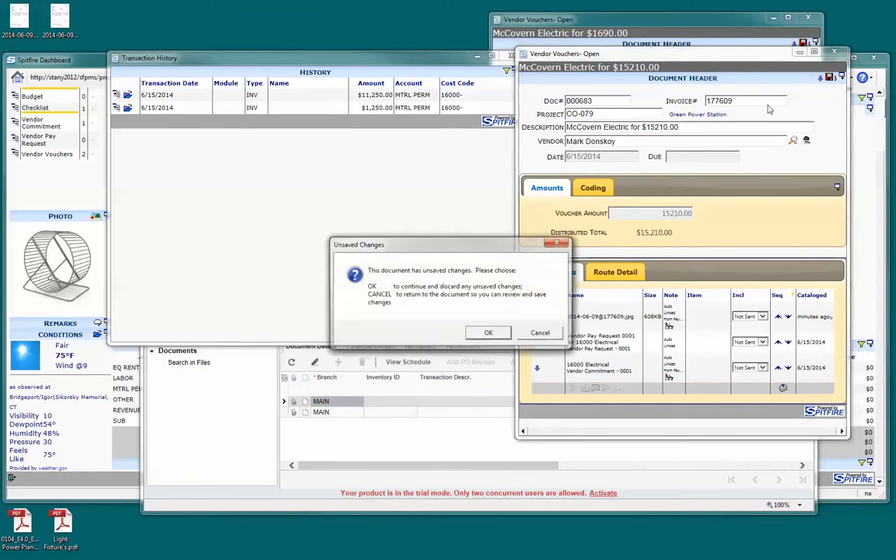
click(478, 334)
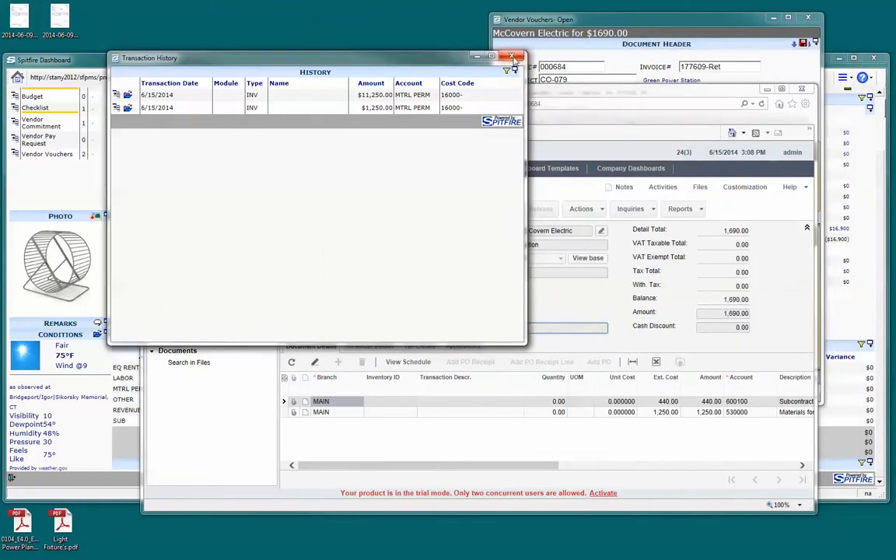
click(510, 54)
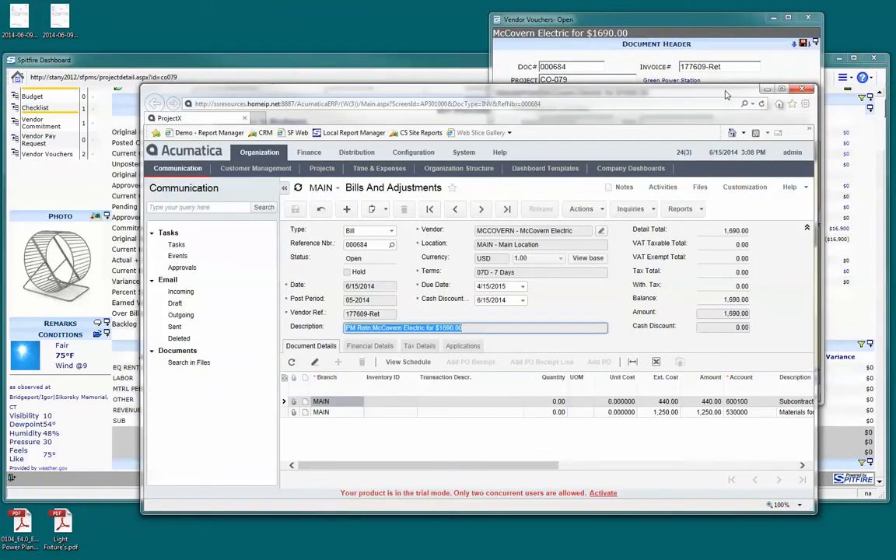
drag(726, 94, 735, 104)
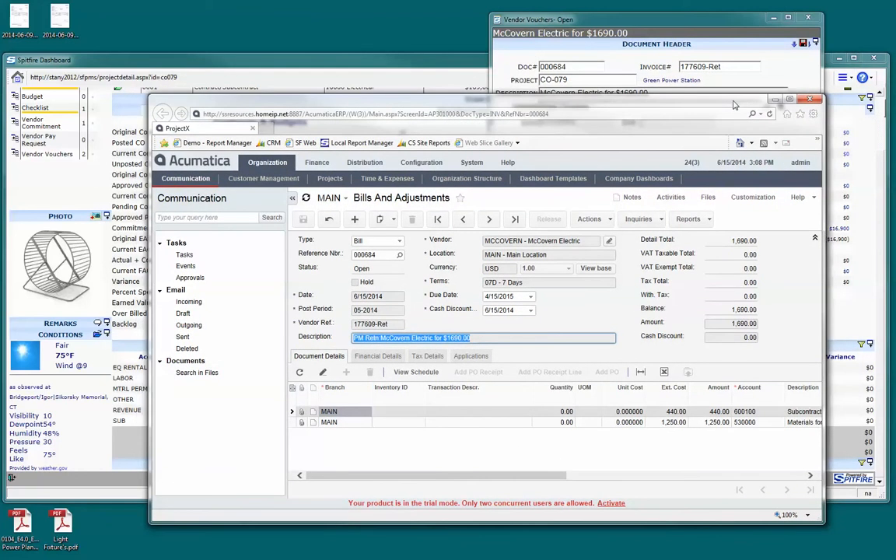
click(809, 99)
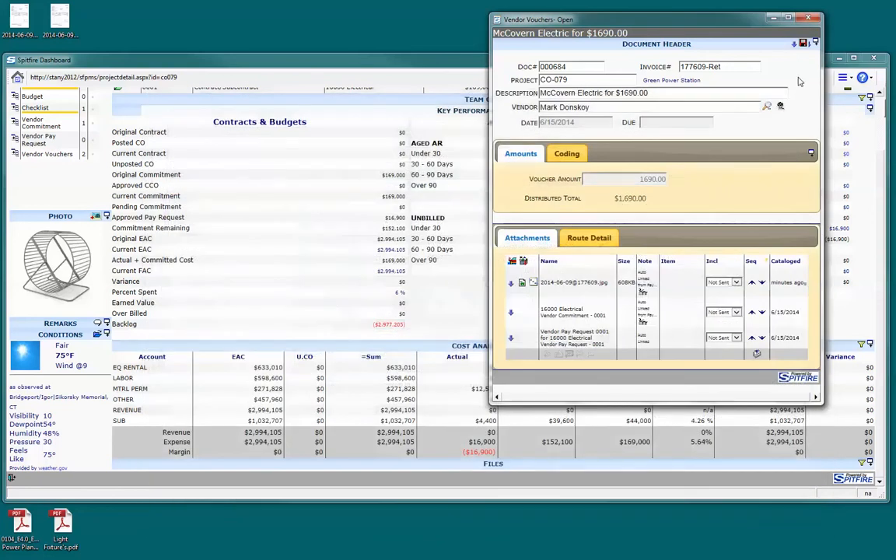
Close the $1,690.00 vendor voucher without saving its changes
click(816, 21)
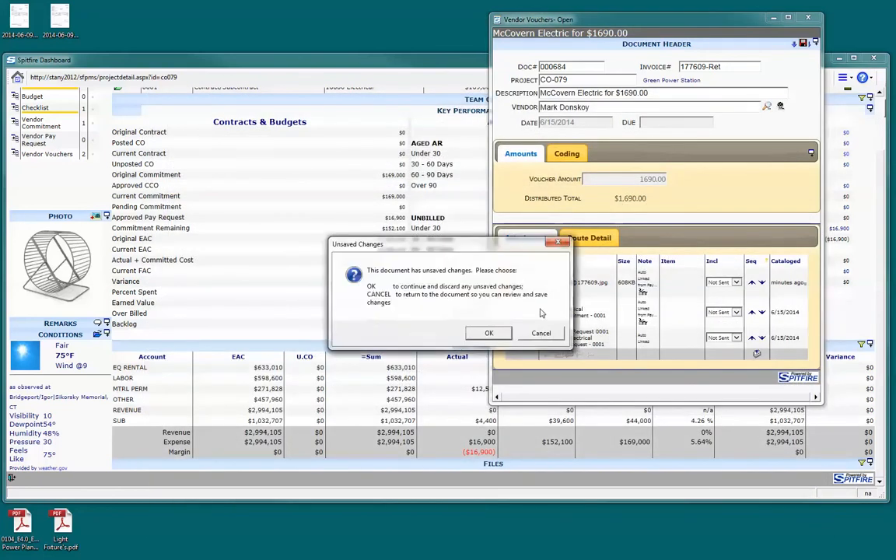
click(488, 334)
Add the McCovern Electric contact to the project's team contacts with the role Electrical Sub
scroll(861, 150, up, 2)
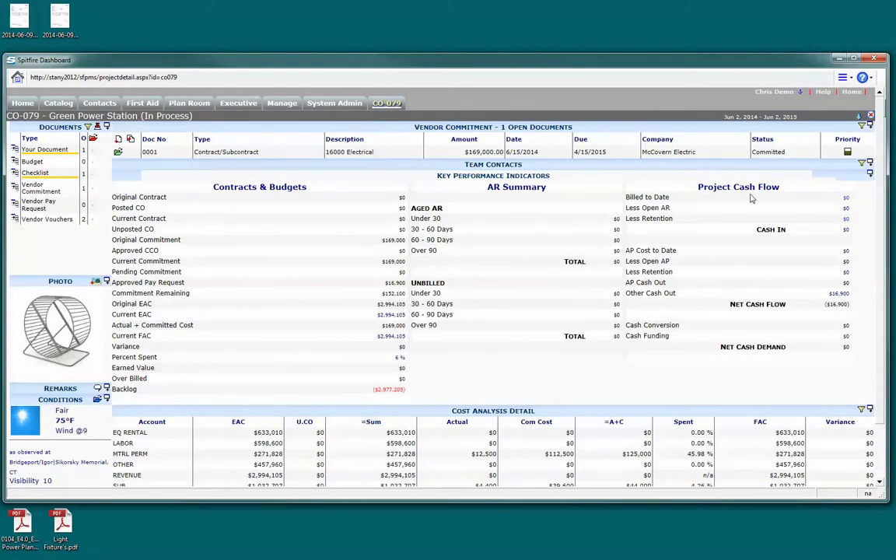
click(872, 166)
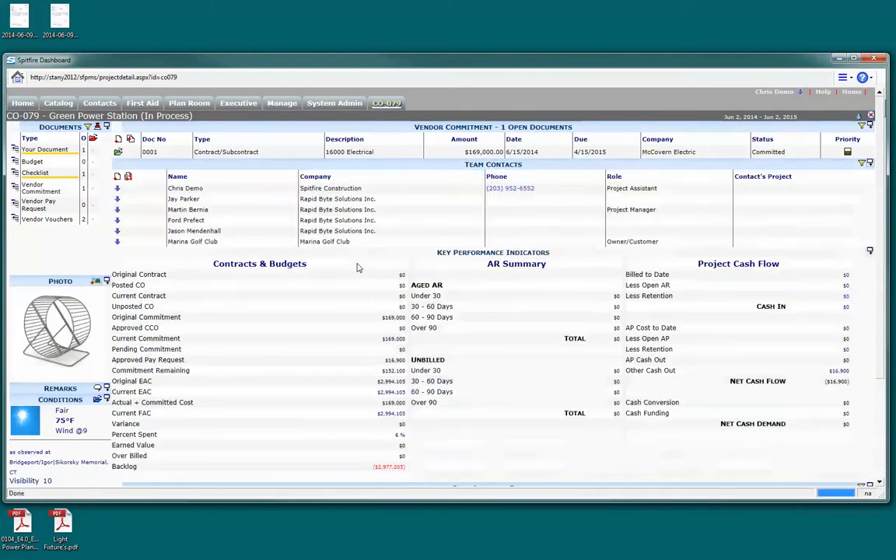
click(116, 177)
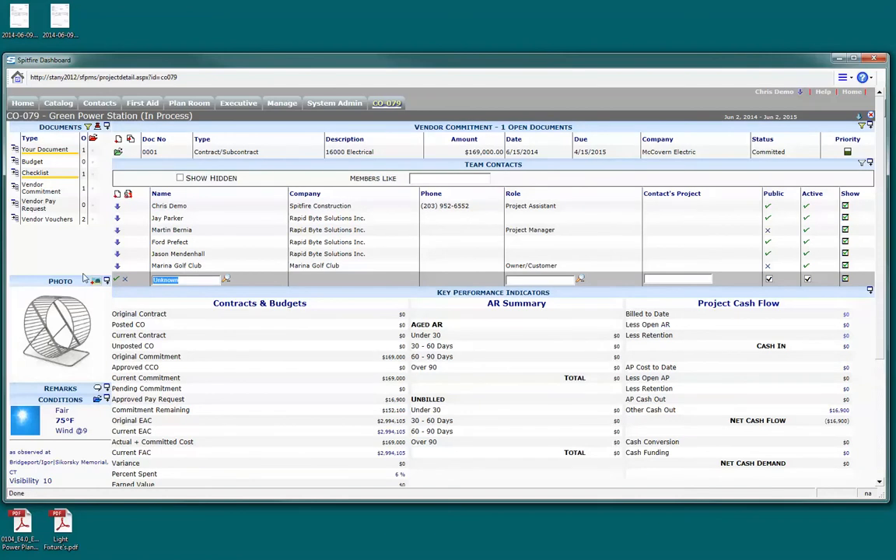
text(Mike)
key(Down)
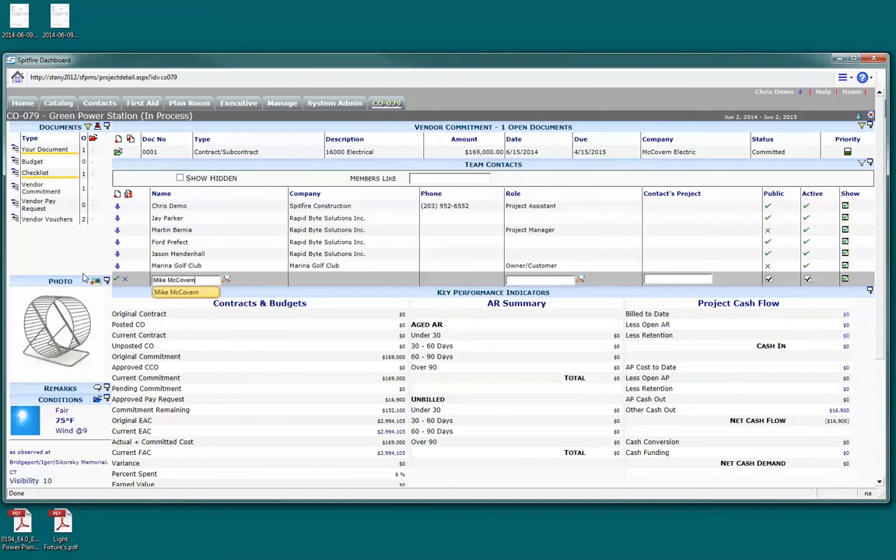
key(Tab)
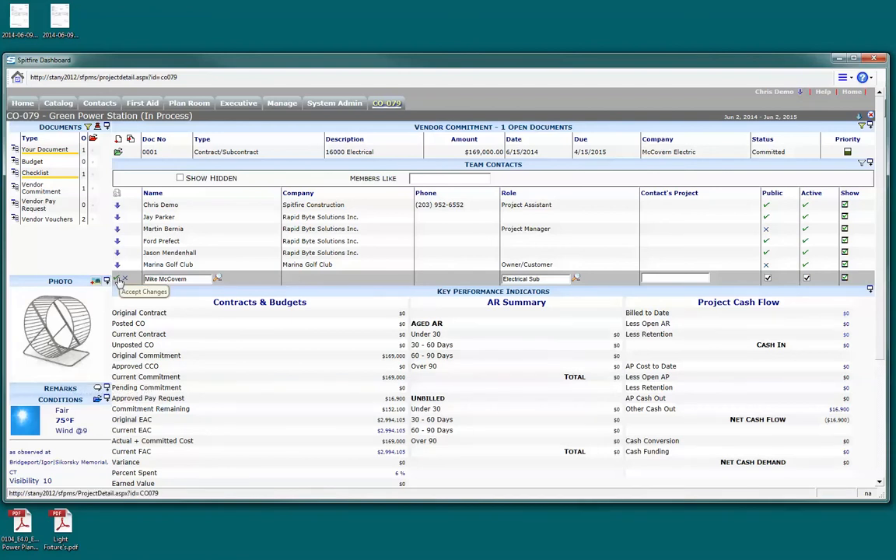
click(122, 280)
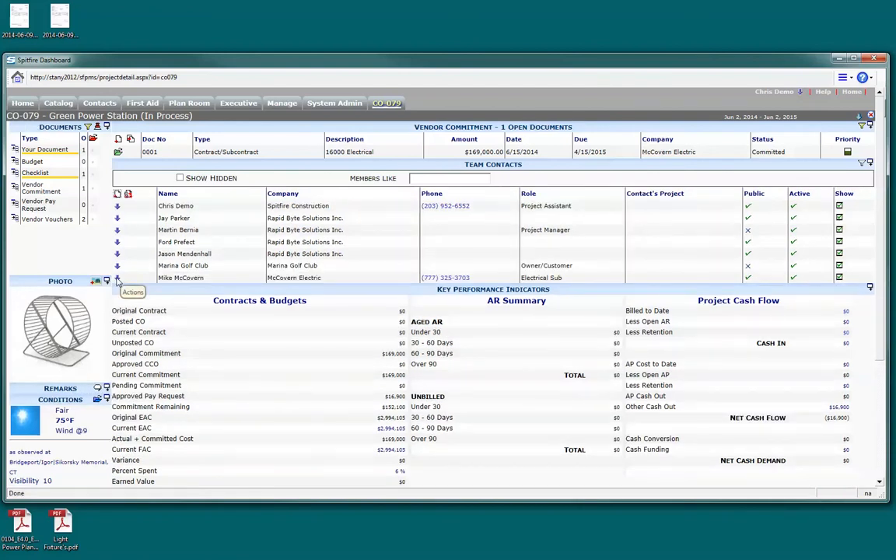
Minimize the dashboard, log in to the web browser session as the McCovern Electric vendor with the account password, and open the Green Power Station project
click(839, 59)
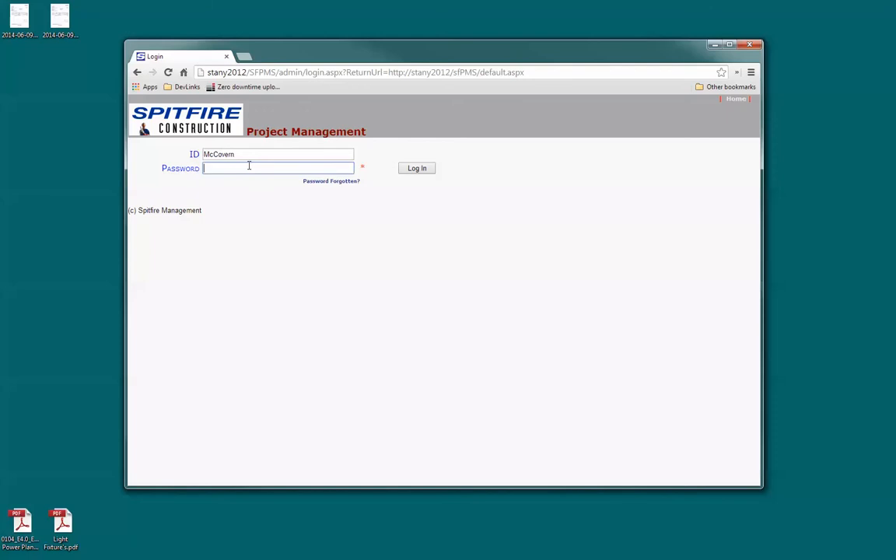
key(Return)
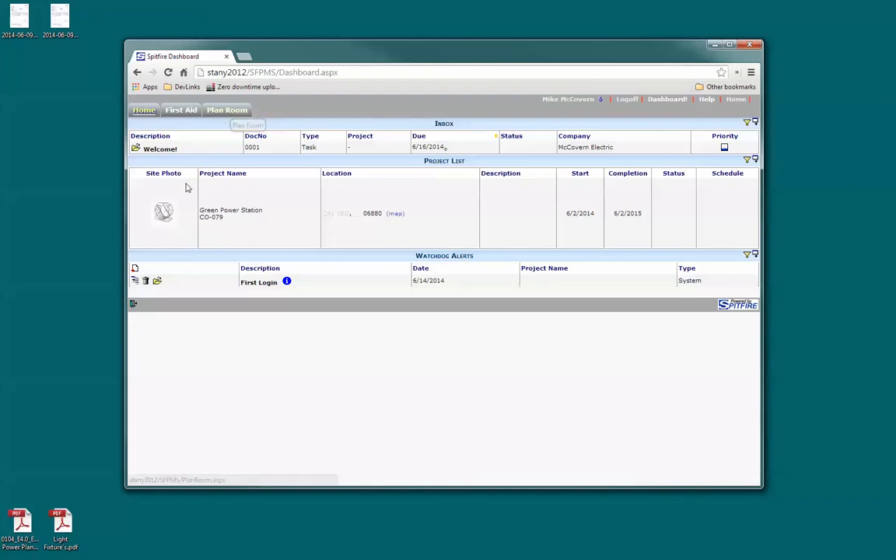
click(163, 211)
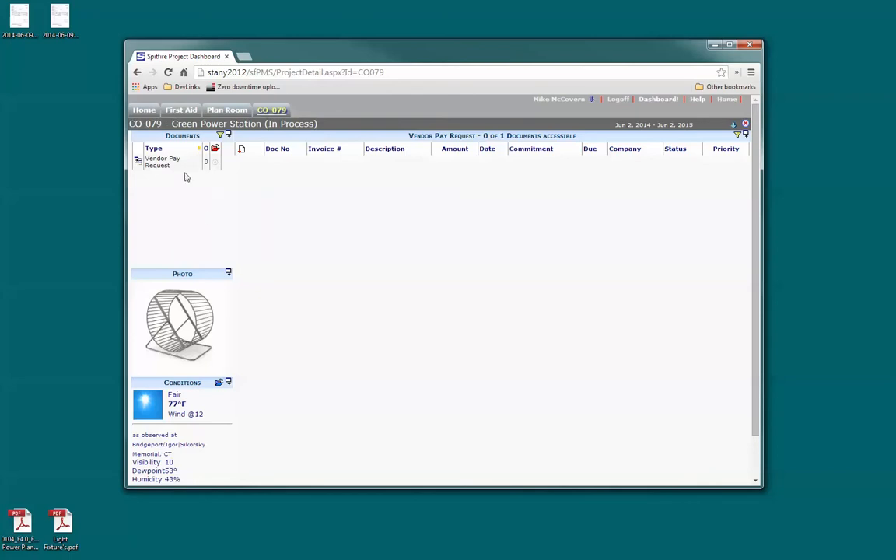
Create a vendor pay request for the 16000 Electrical commitment with invoice number 622 and save it
click(242, 152)
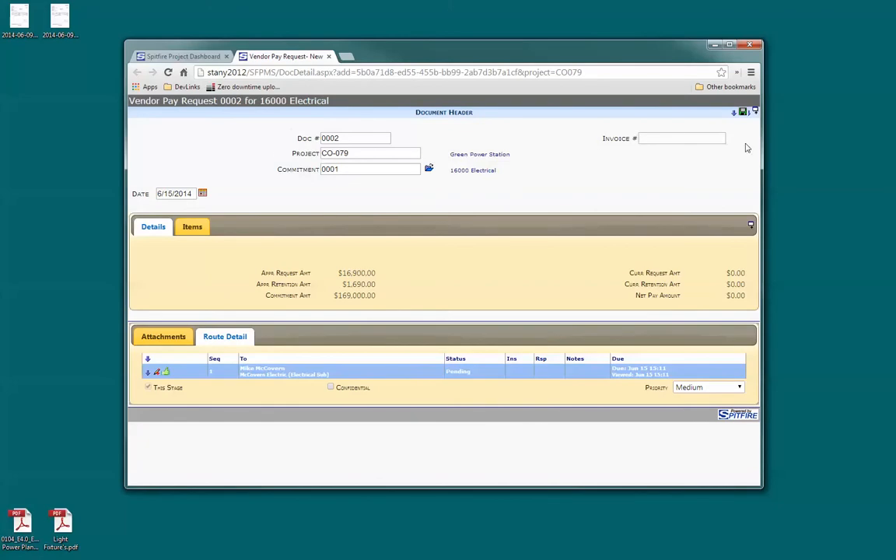
click(687, 139)
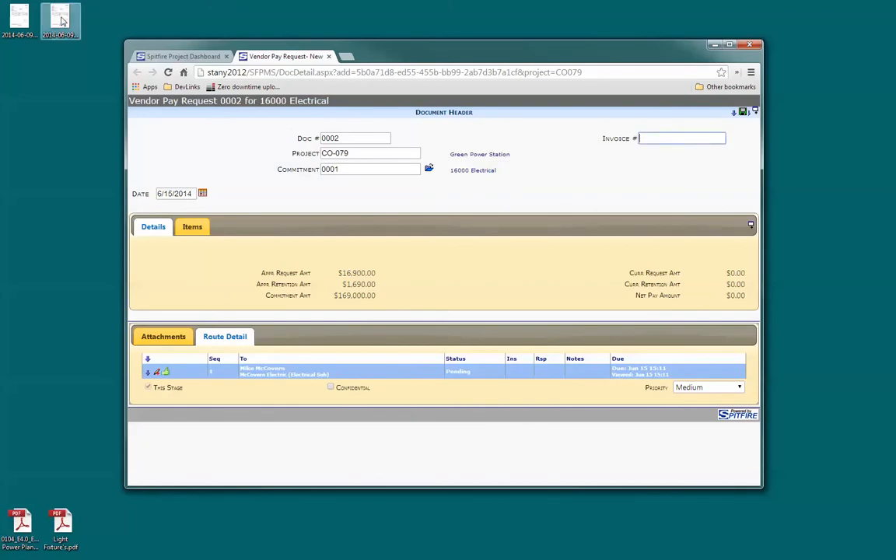
click(671, 139)
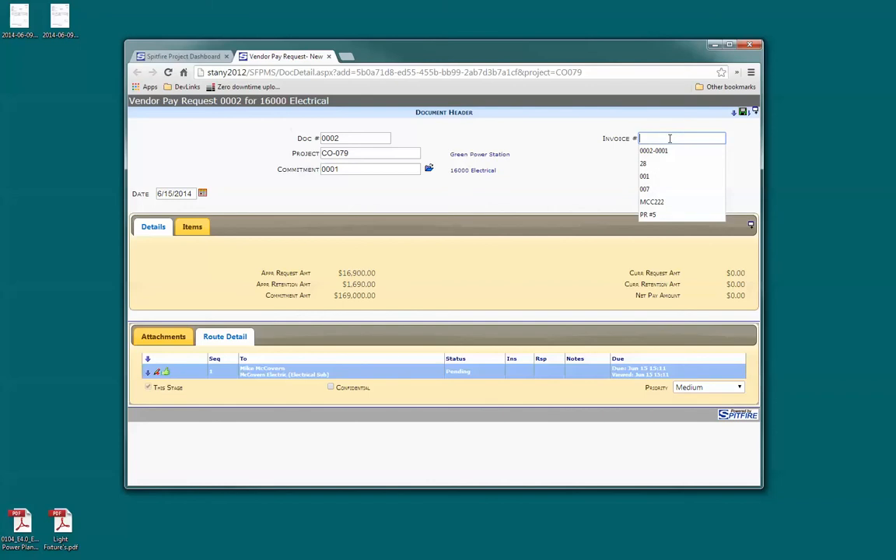
text(6)
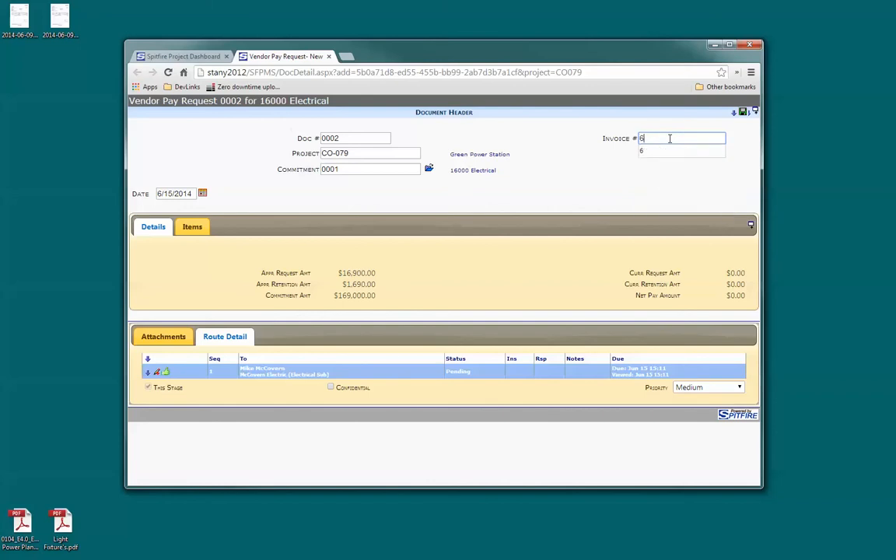
text(22)
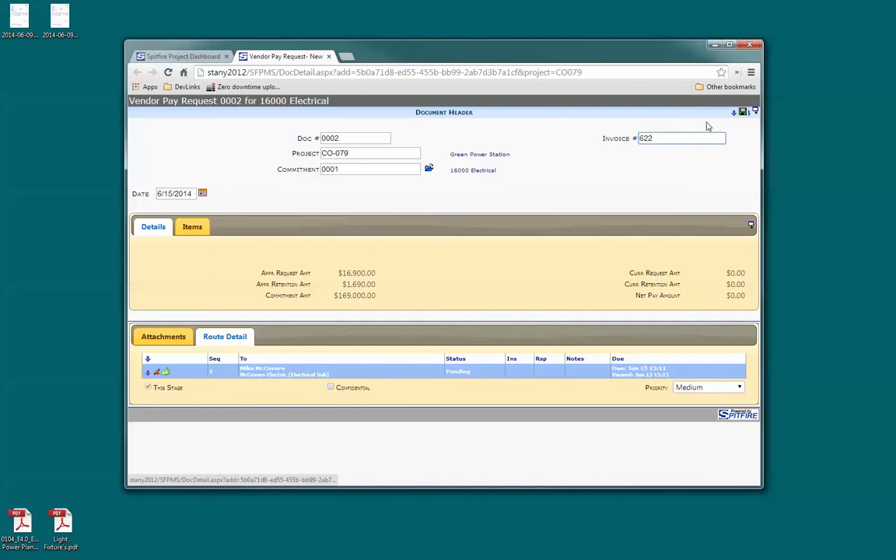
click(741, 112)
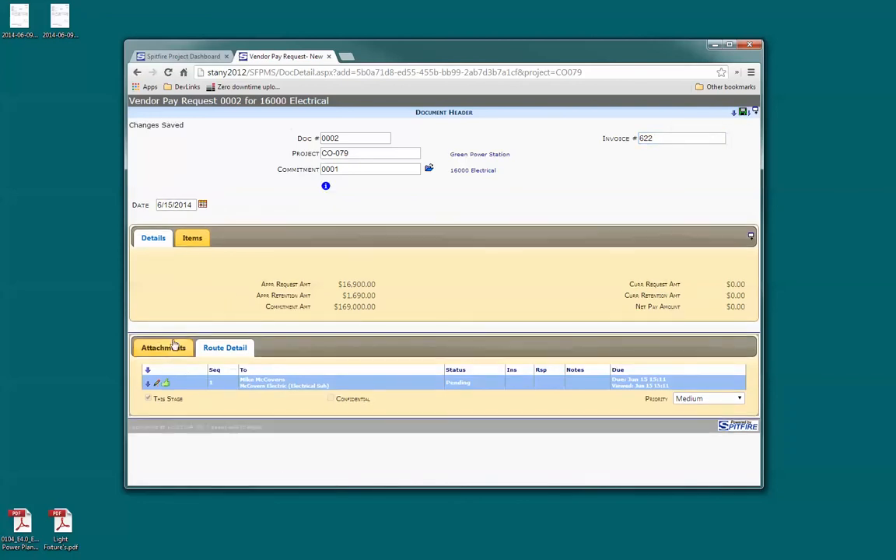
click(176, 347)
drag(61, 20, 231, 380)
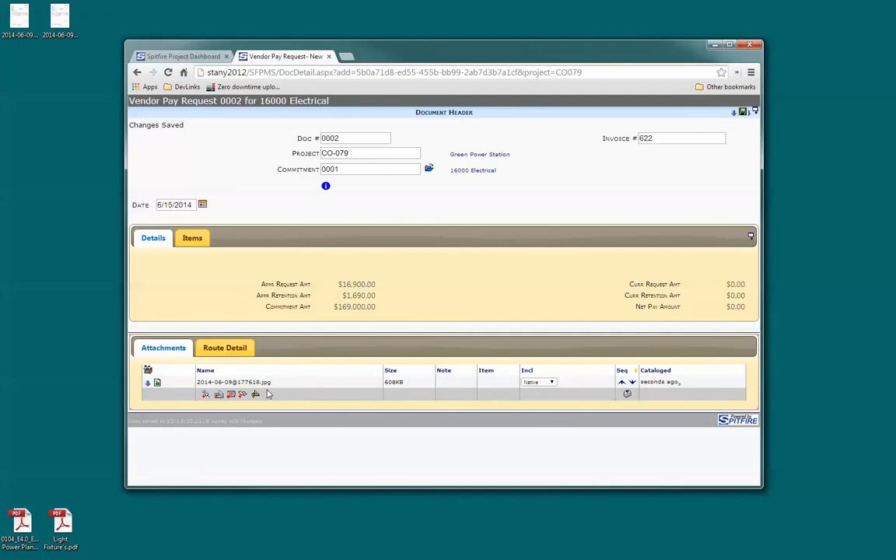
Set the completion of both pay request items, 0001 and 0002, to 50 percent
click(192, 238)
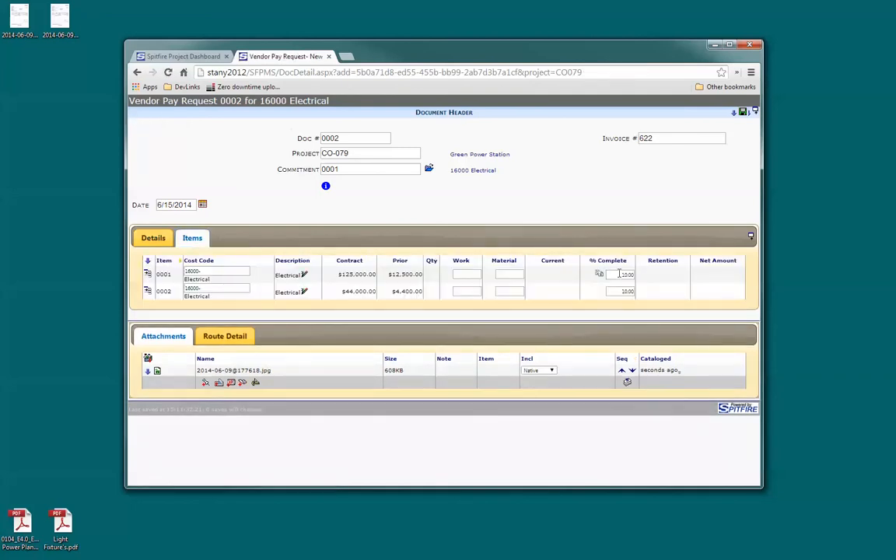
click(623, 275)
text(50)
key(Tab)
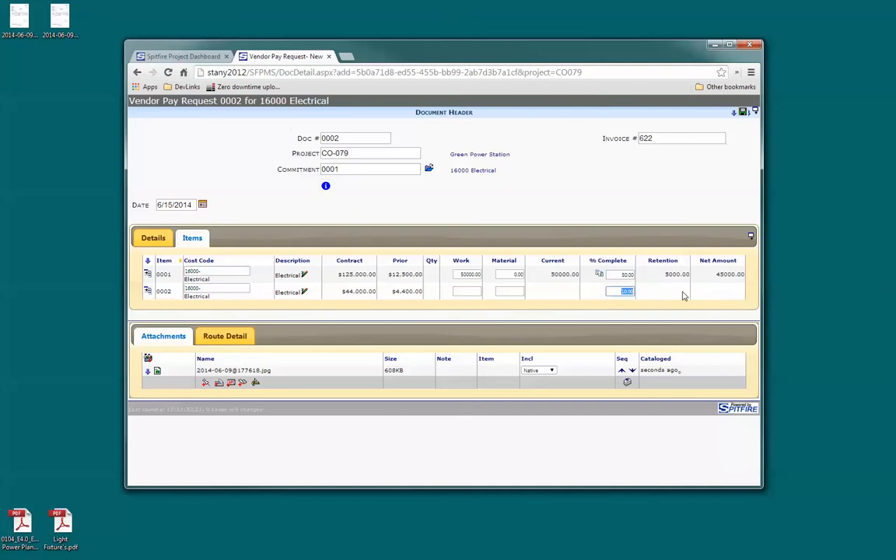
text(50)
key(Tab)
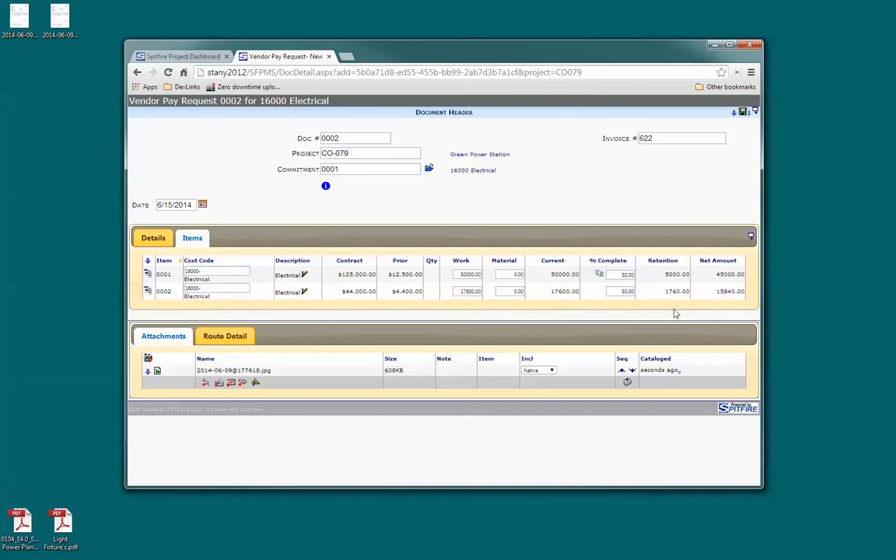
Submit the pay request by approving the vendor's entry in its route, and close the vendor's browser window
click(234, 341)
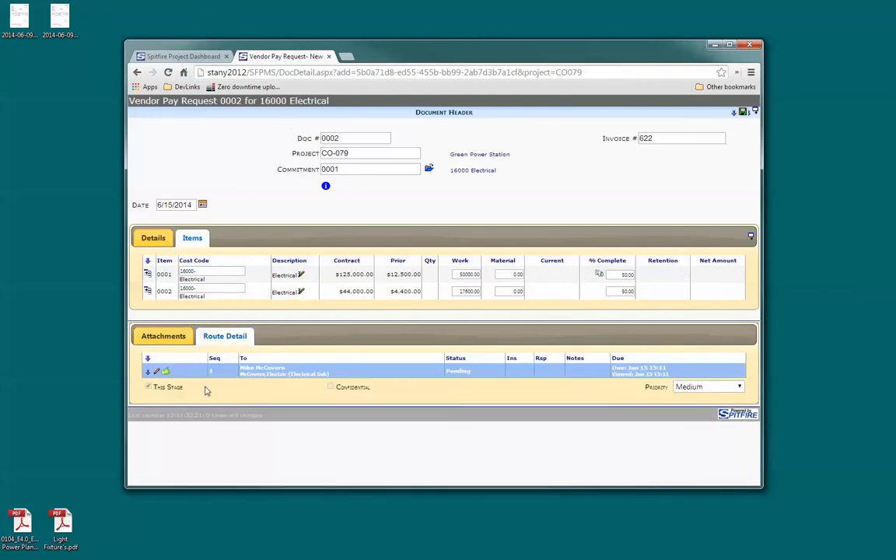
click(166, 372)
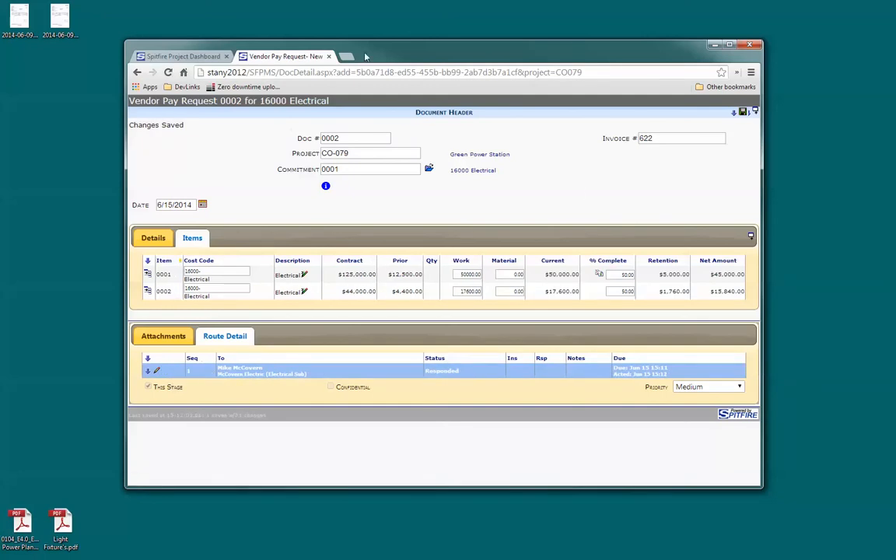
click(750, 46)
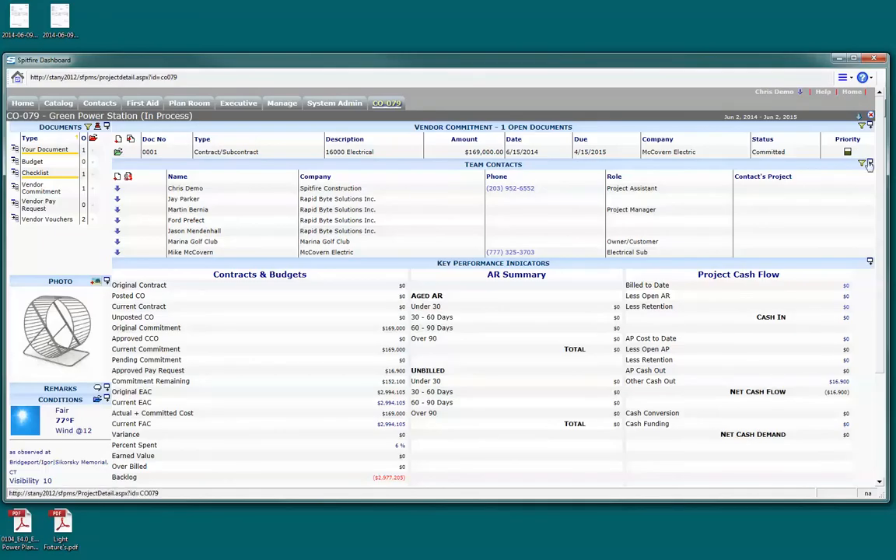
List the project's vendor pay requests on the dashboard and open pay request 0002
click(869, 164)
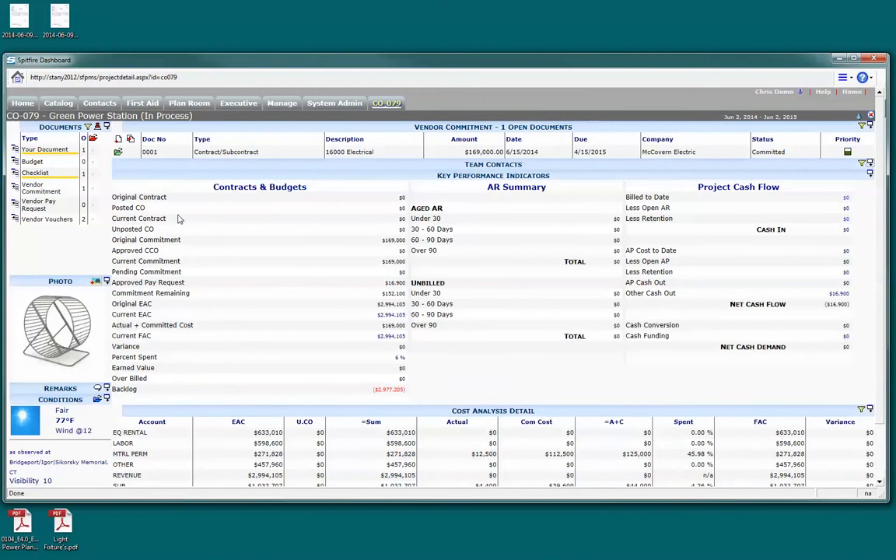
click(36, 207)
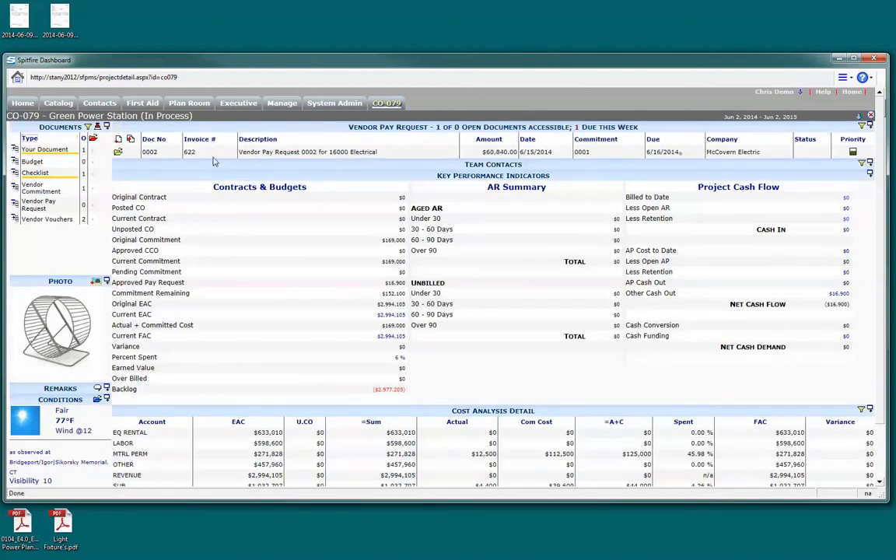
drag(483, 152, 520, 154)
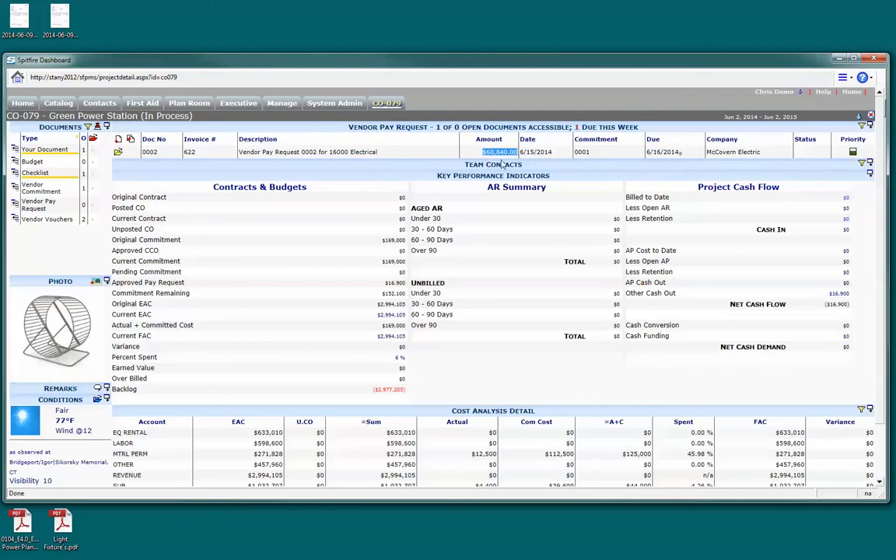
click(119, 152)
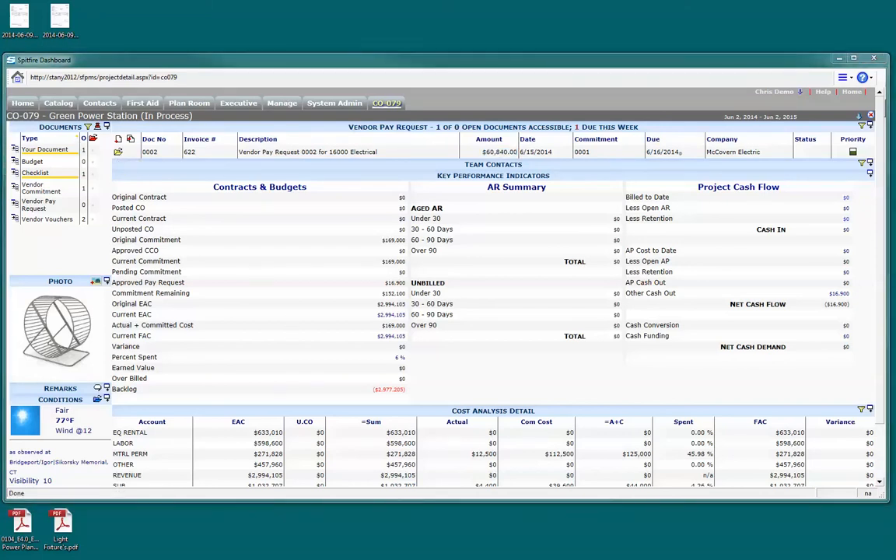
drag(780, 126, 712, 35)
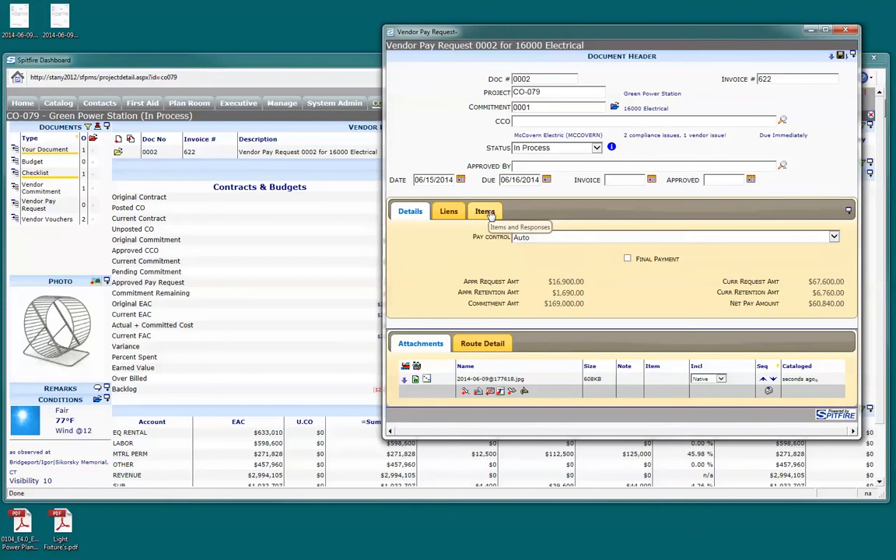
Examine the pay request's route, status choices and compliance issues, and close it without saving changes
click(482, 343)
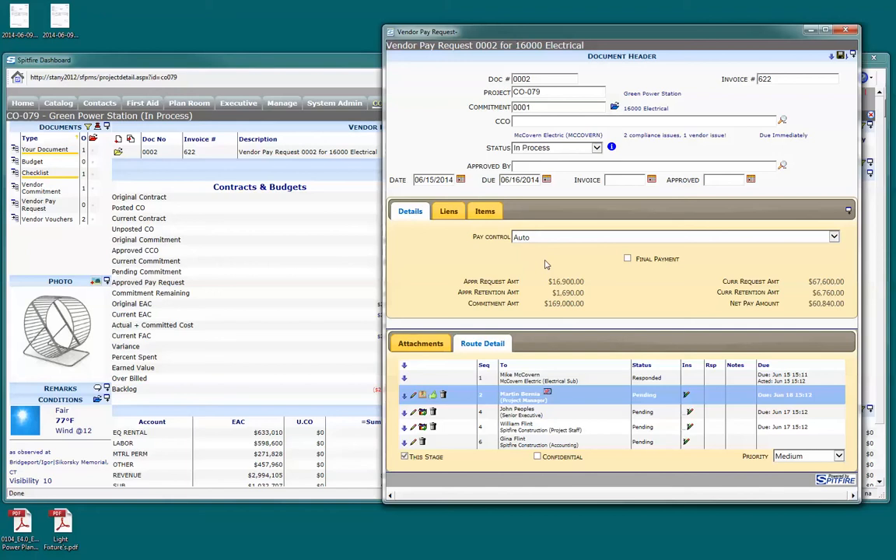
click(596, 148)
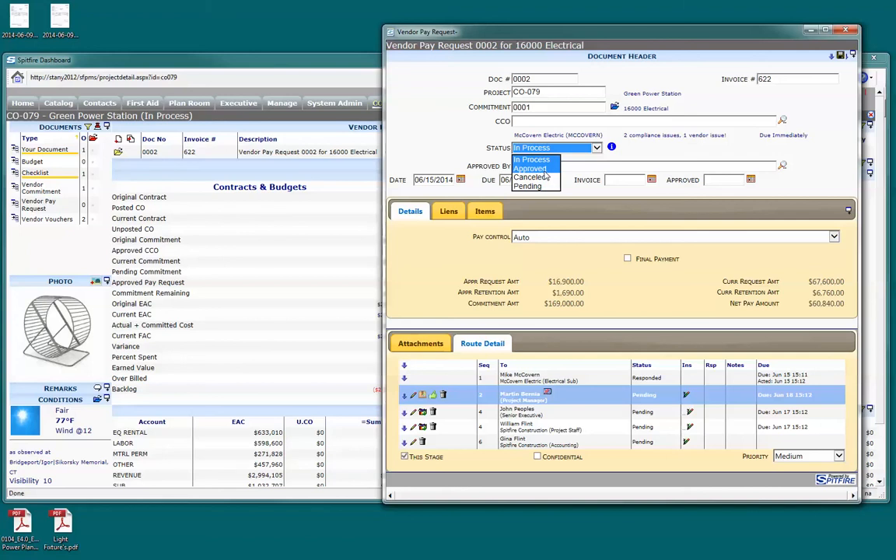
click(527, 148)
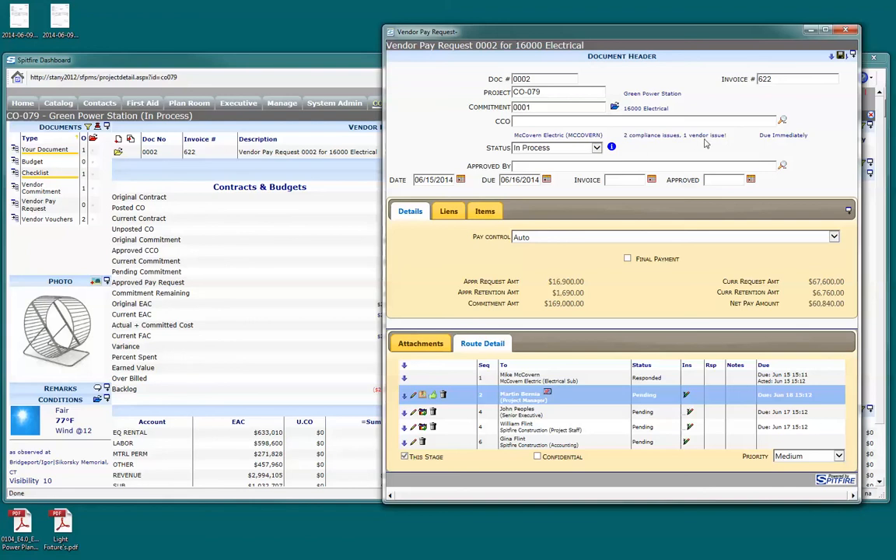
drag(624, 135, 723, 137)
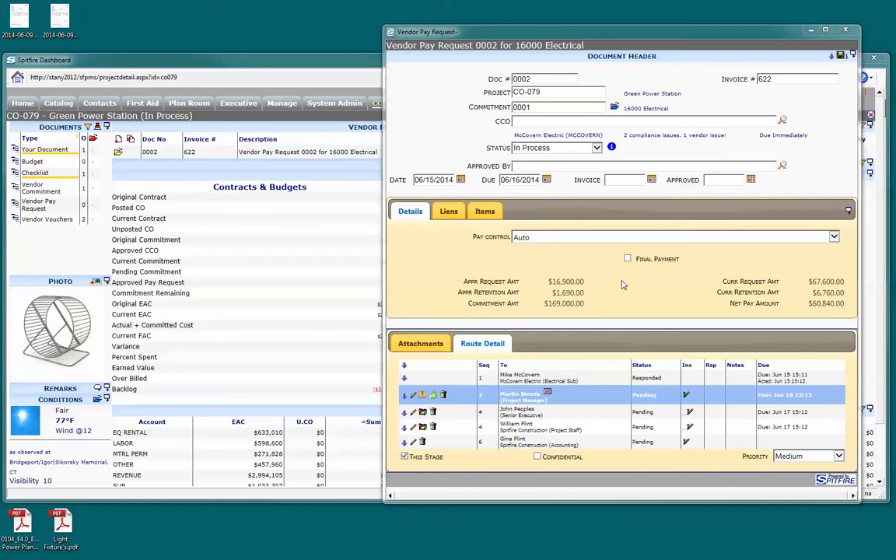
click(846, 30)
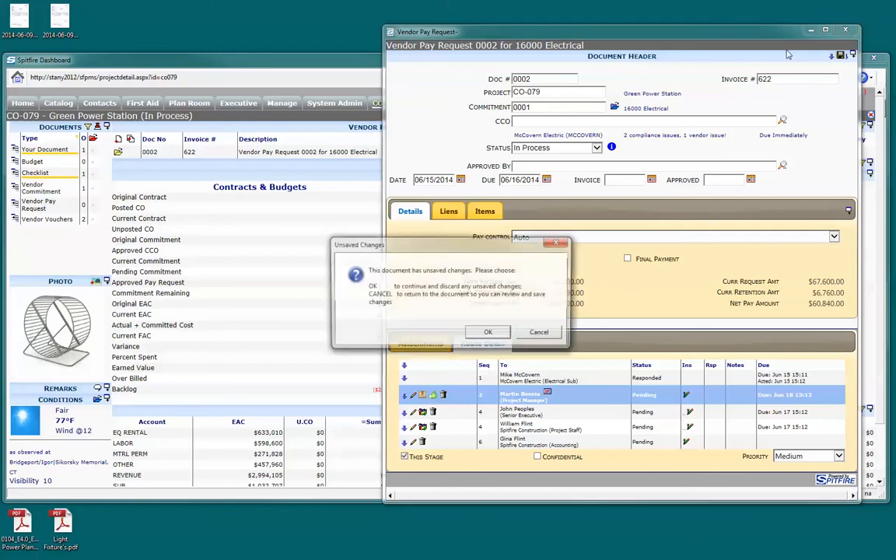
click(487, 331)
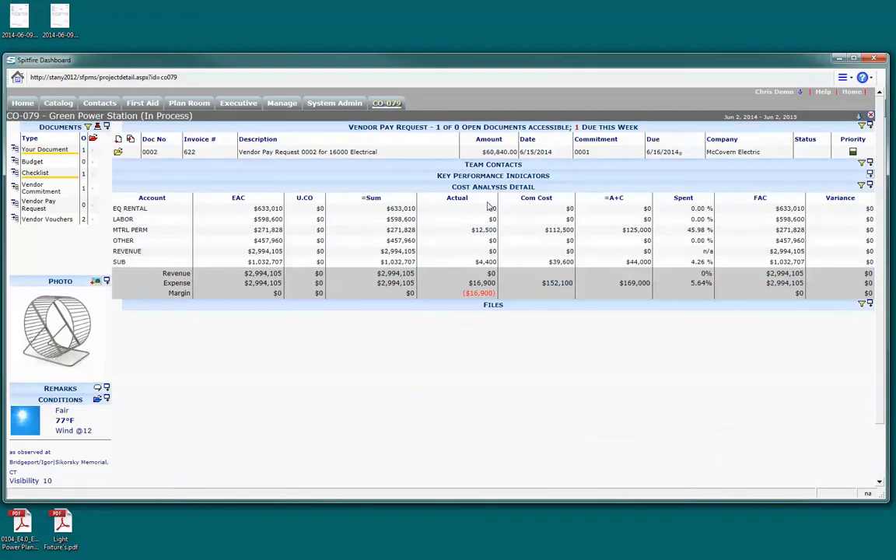
Open the Green Power Station project's accounting record in Acumatica from its dashboard, and show its account group balances
drag(669, 64, 676, 31)
click(865, 82)
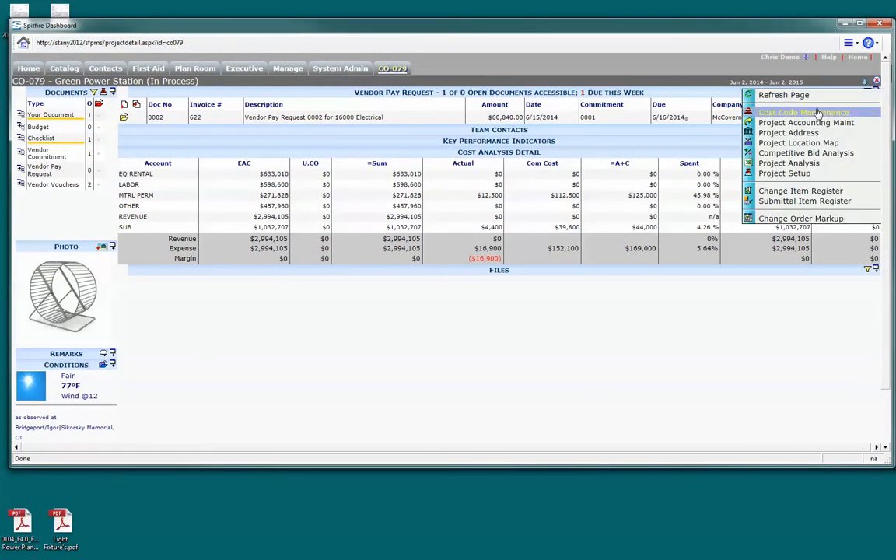
click(813, 114)
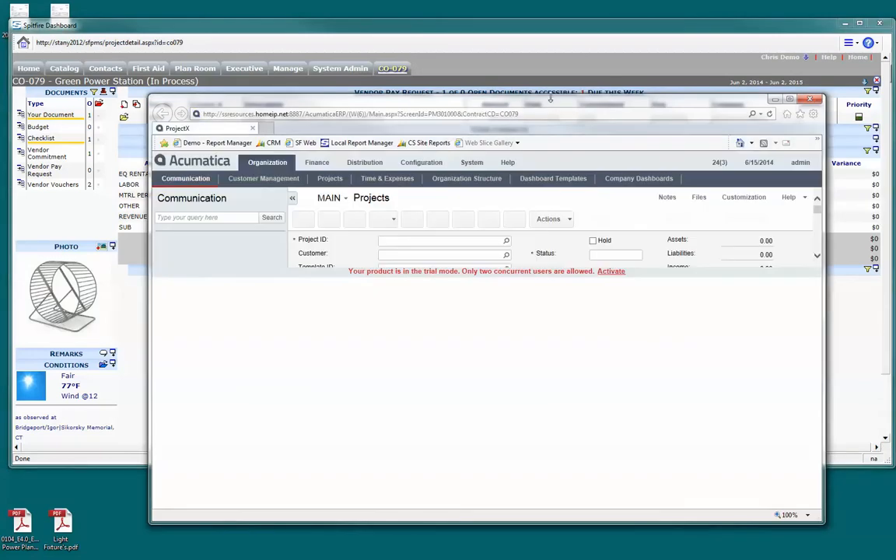
click(293, 197)
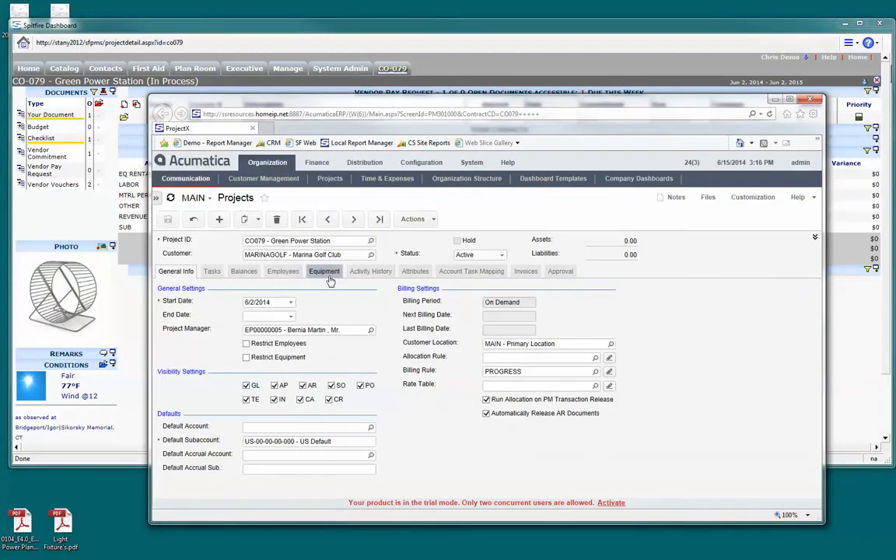
click(244, 270)
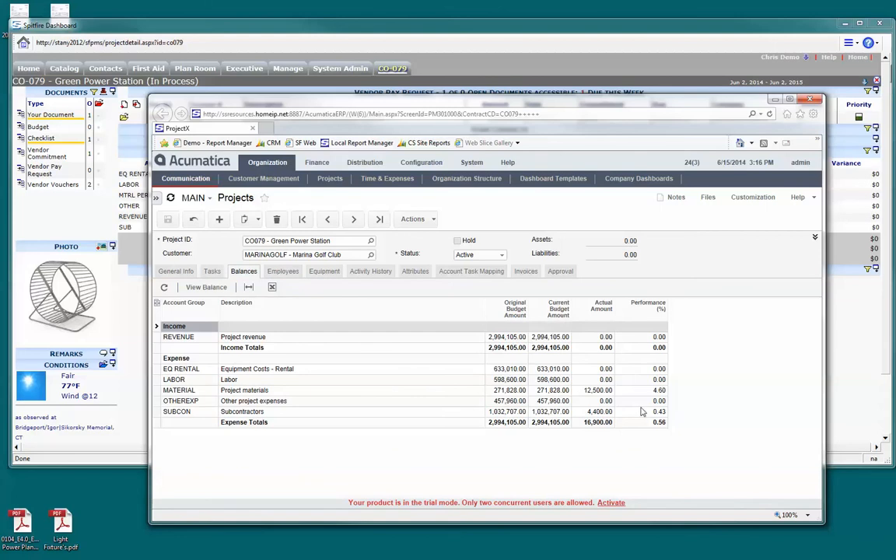
Narrow the Acumatica window and its description column, and place it beside the Spitfire cost analysis to compare actual amounts
drag(585, 98, 585, 120)
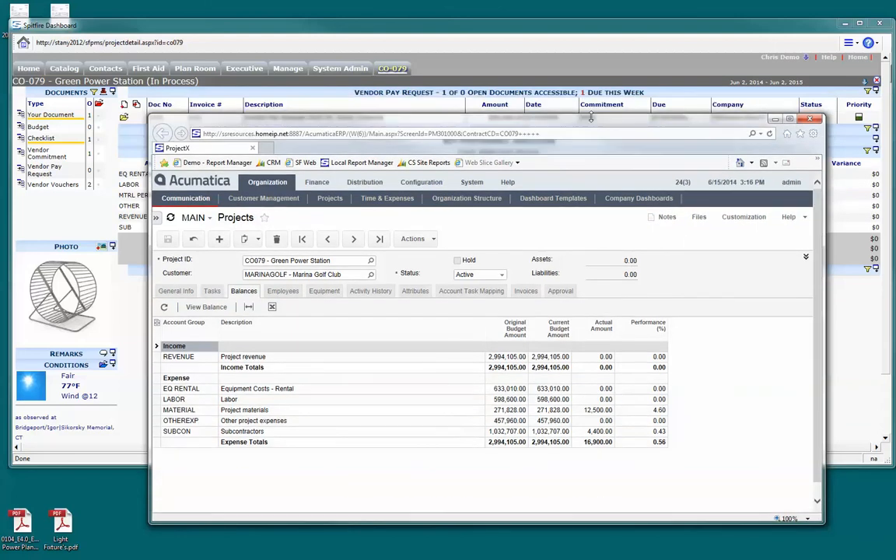
click(814, 257)
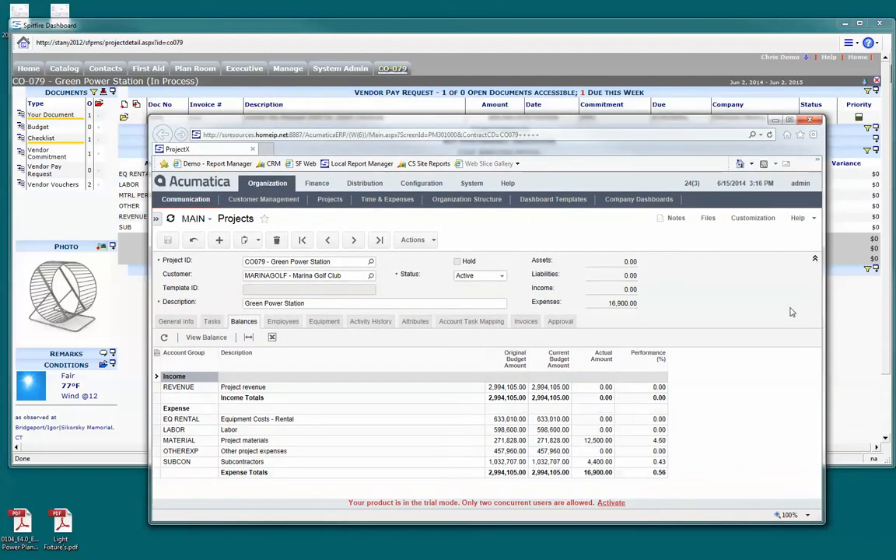
click(815, 257)
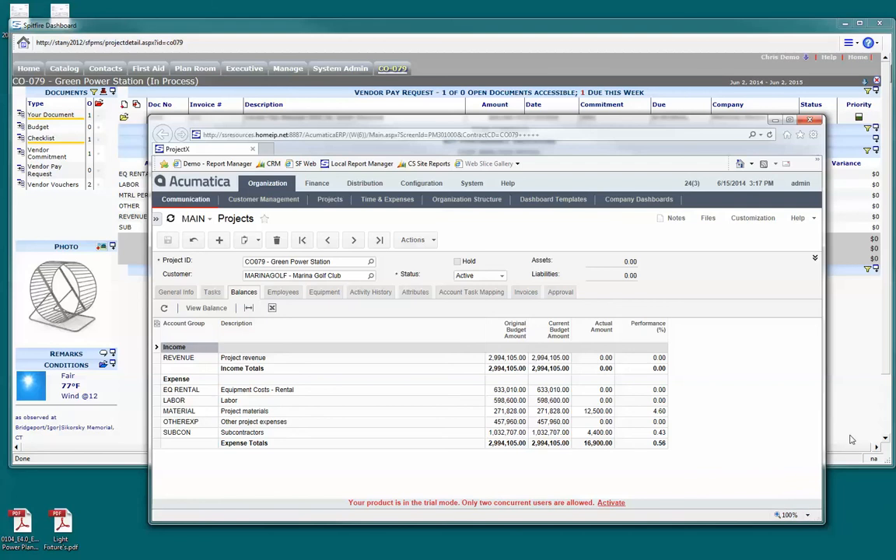
drag(824, 420, 538, 419)
drag(485, 328, 349, 328)
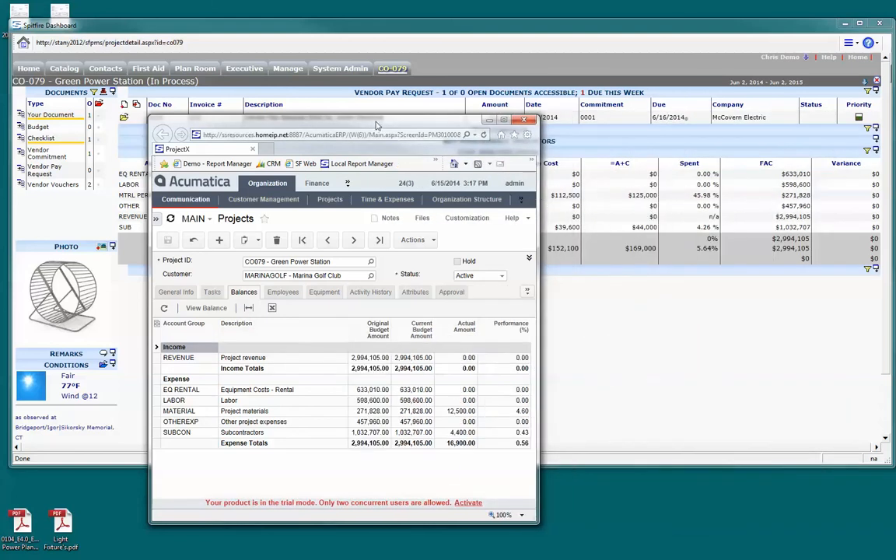
drag(376, 124, 276, 72)
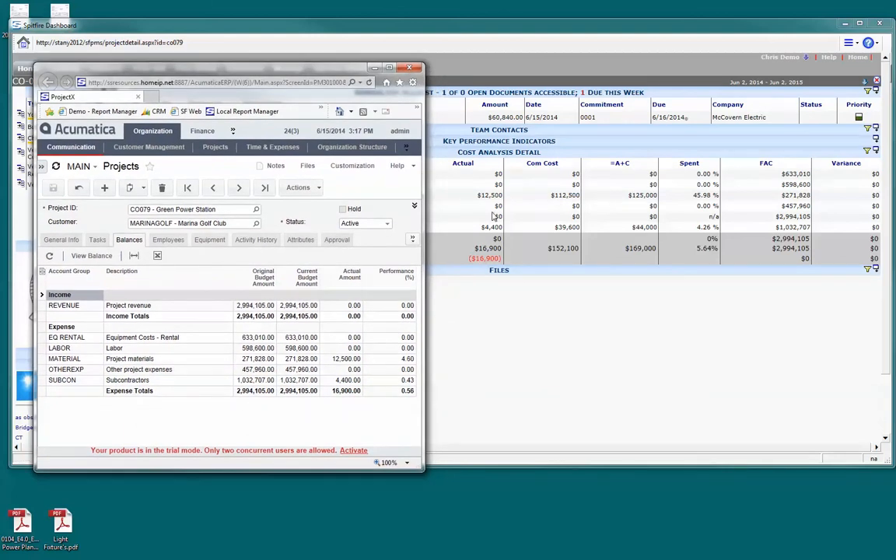